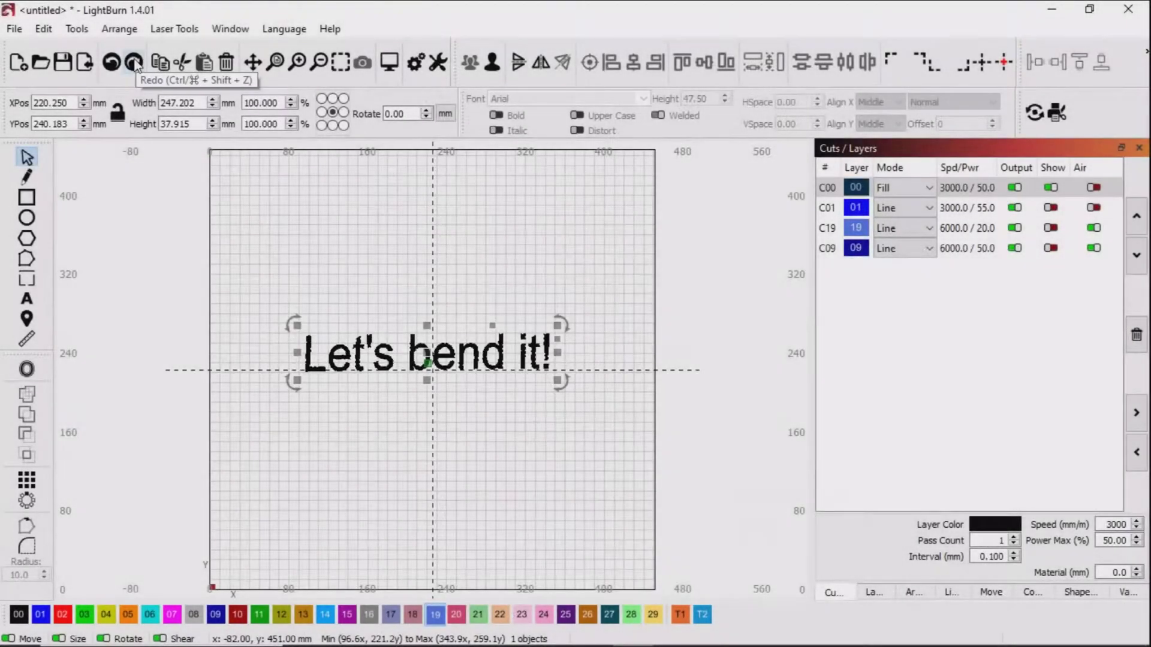
Step: Toggle undo and redo on the text bend, ending with the 47.5 mm tall bent 'Let's bend it!' restored
click(134, 63)
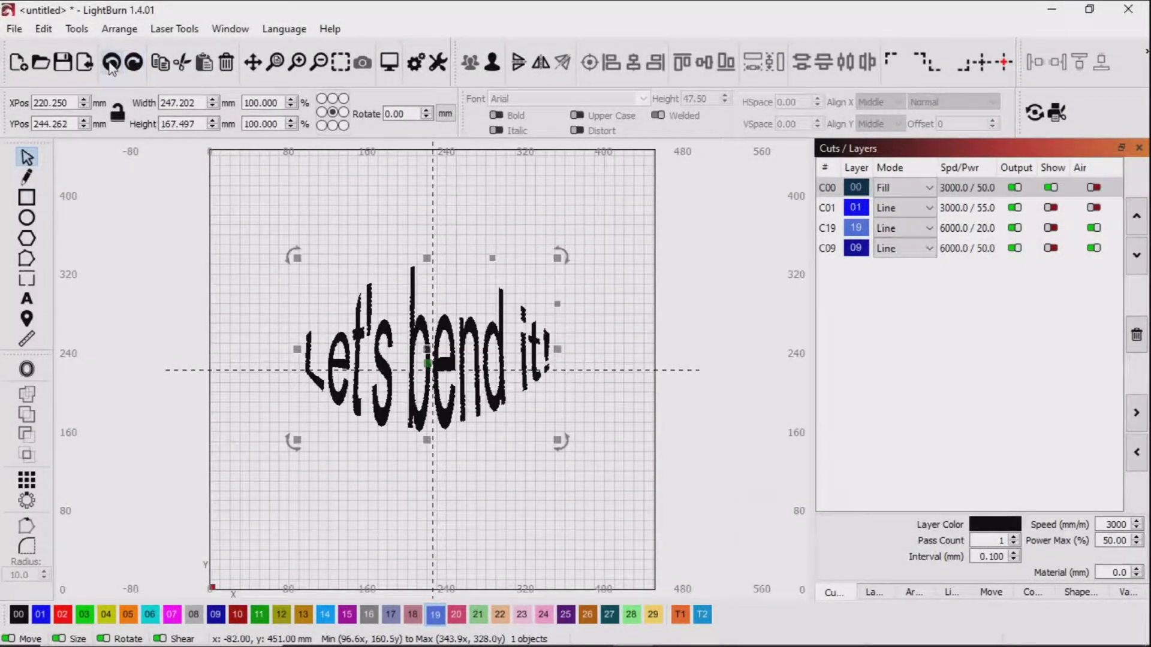
click(110, 64)
click(136, 64)
click(112, 64)
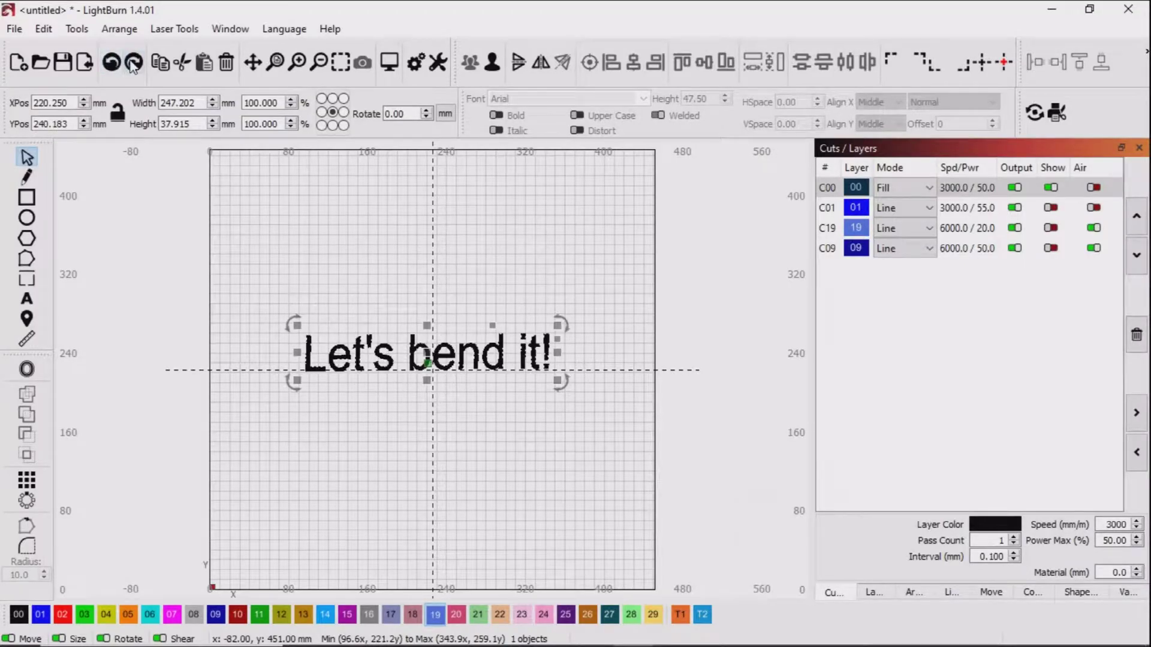
click(133, 64)
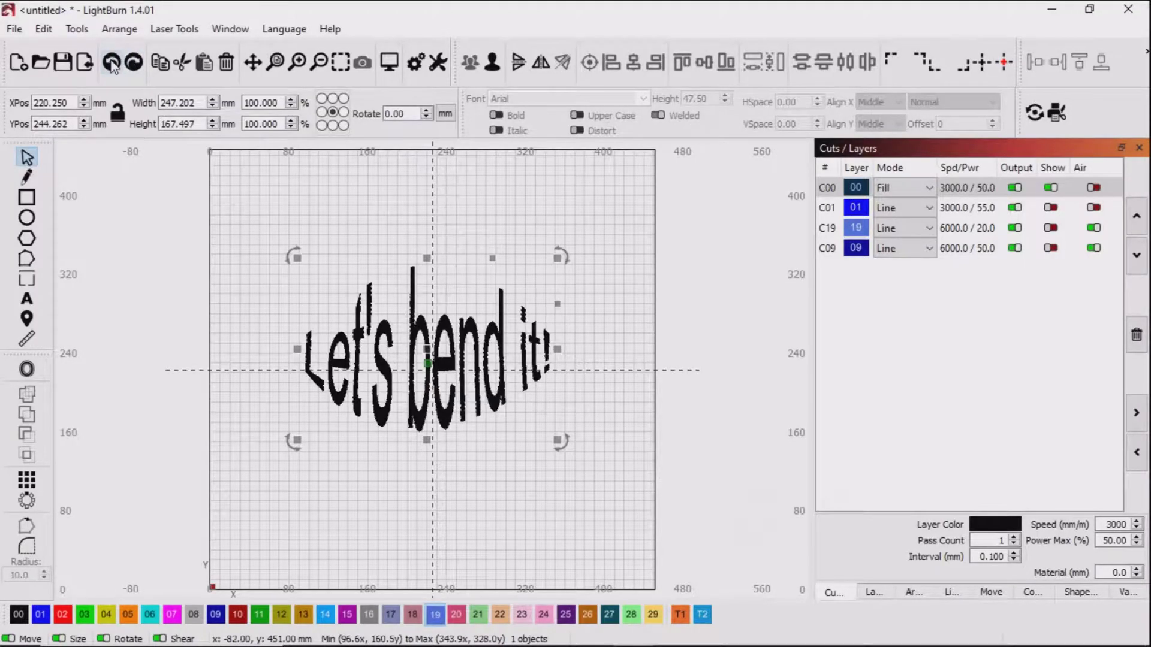
click(112, 64)
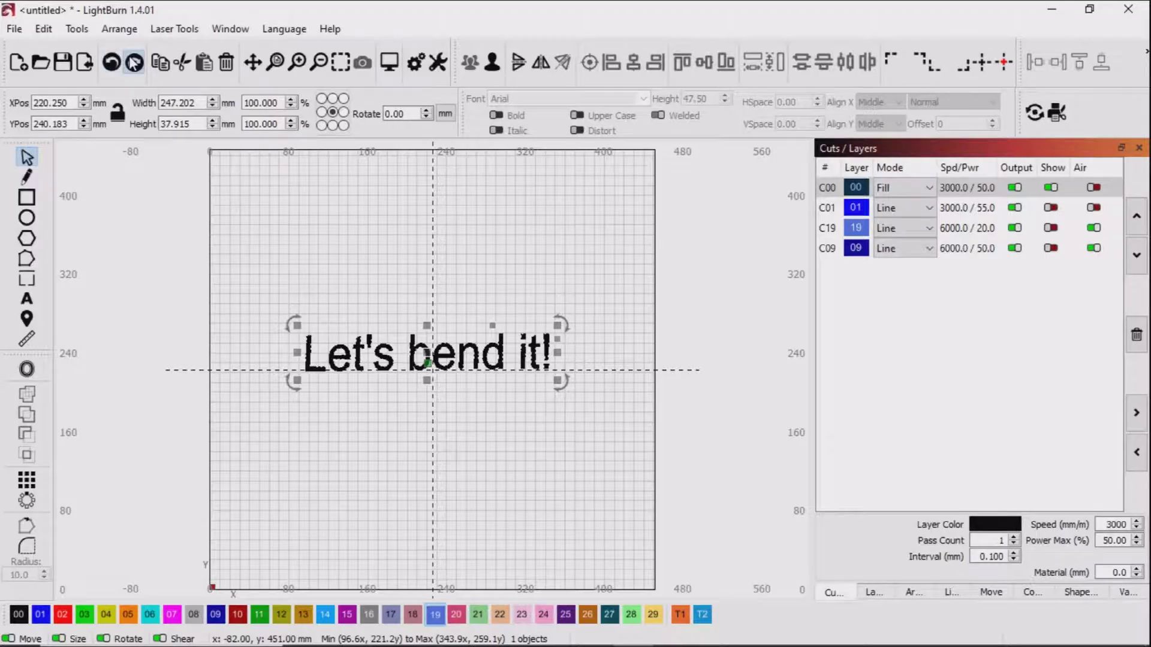
click(133, 64)
click(111, 63)
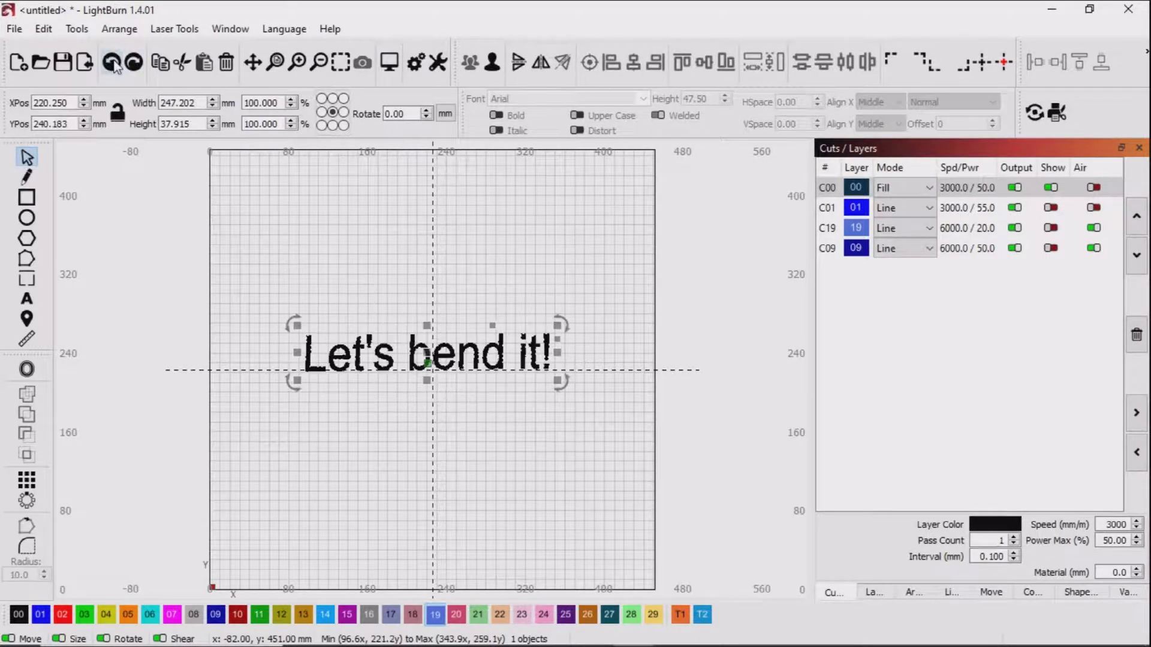
click(133, 63)
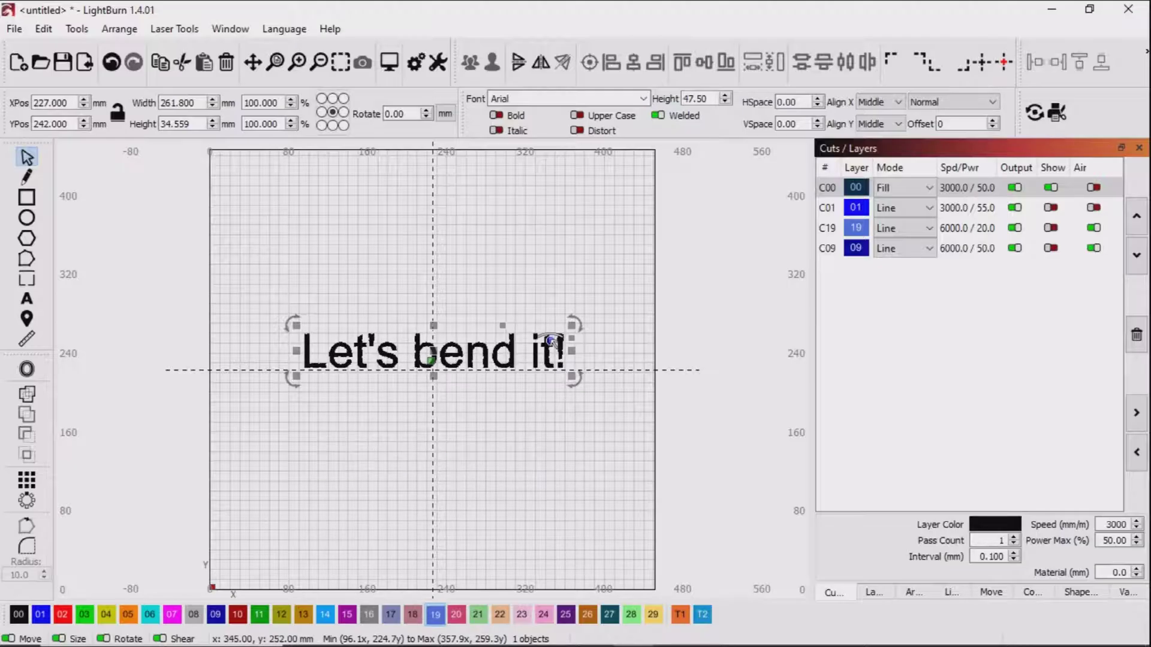
Step: Drag the bend handle beside 'it!' to curve the text into a slight arc
mouse_move(551, 346)
mouse_down()
mouse_move(543, 403)
mouse_move(529, 292)
mouse_move(544, 342)
mouse_up()
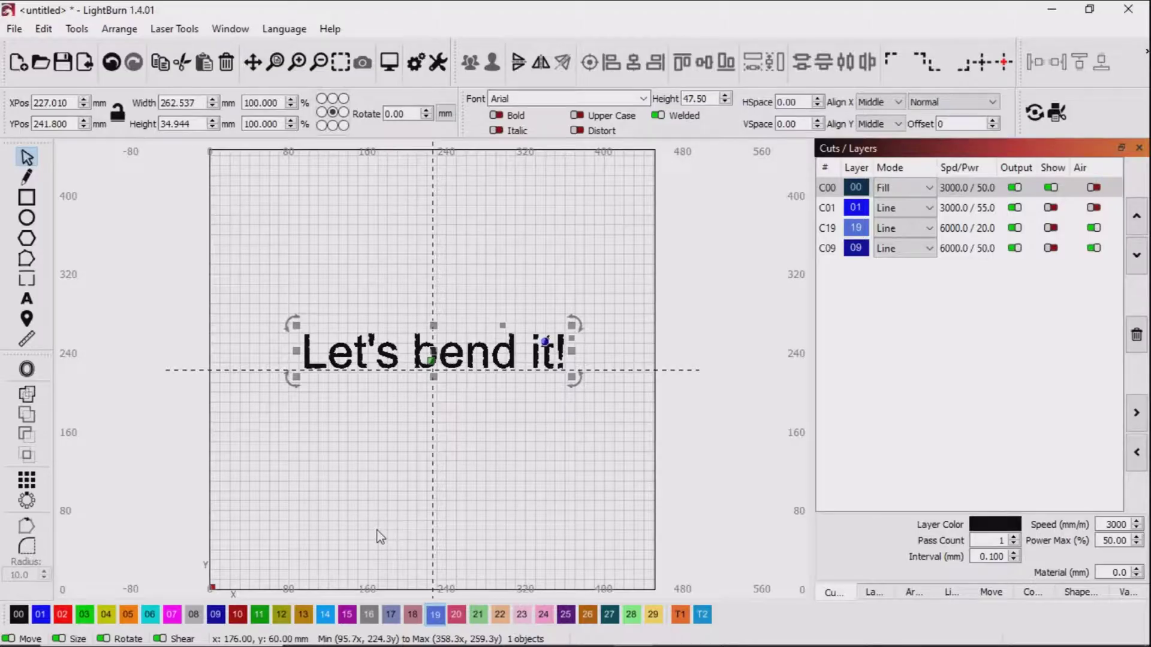
Step: Apply Warp Selection (4 points) to the text and stretch its right end taller
click(78, 29)
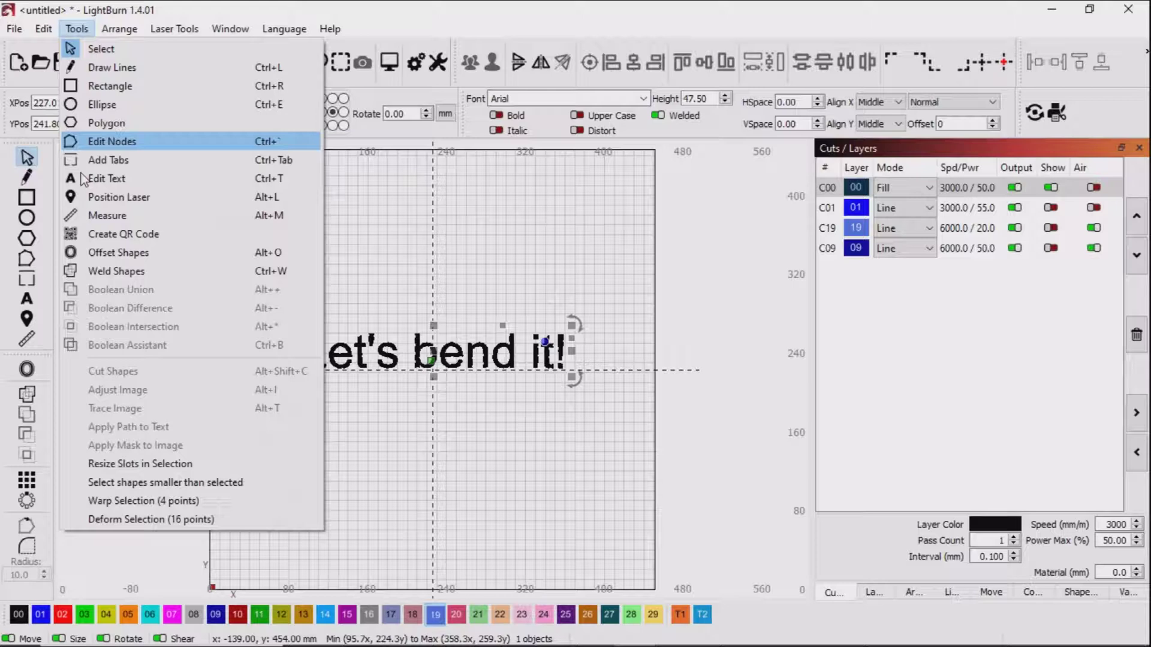
click(145, 501)
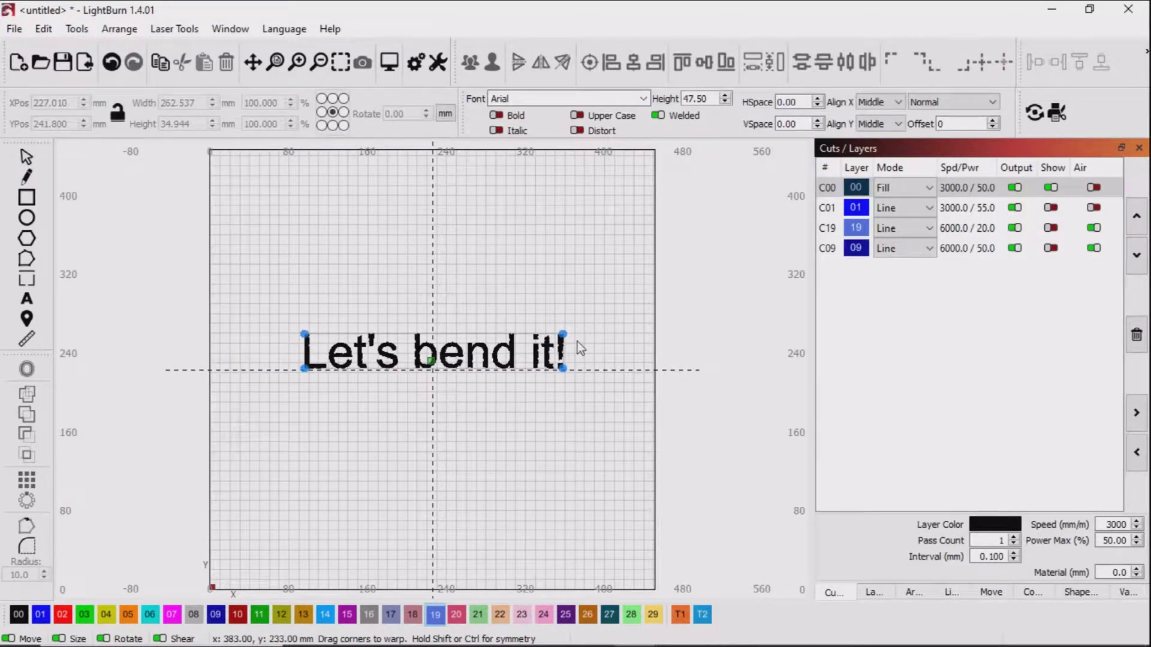
drag(562, 333, 566, 374)
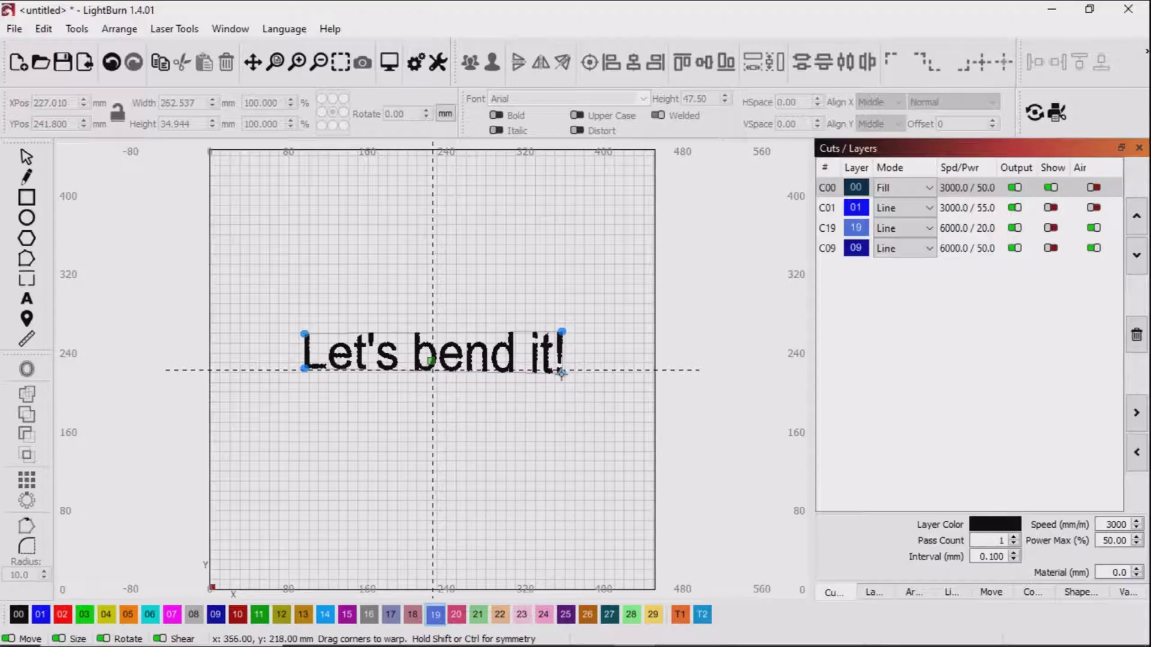
mouse_move(561, 373)
mouse_down()
mouse_move(564, 419)
mouse_move(602, 422)
mouse_move(548, 420)
mouse_move(548, 386)
mouse_move(561, 370)
mouse_move(577, 375)
mouse_move(562, 373)
mouse_up()
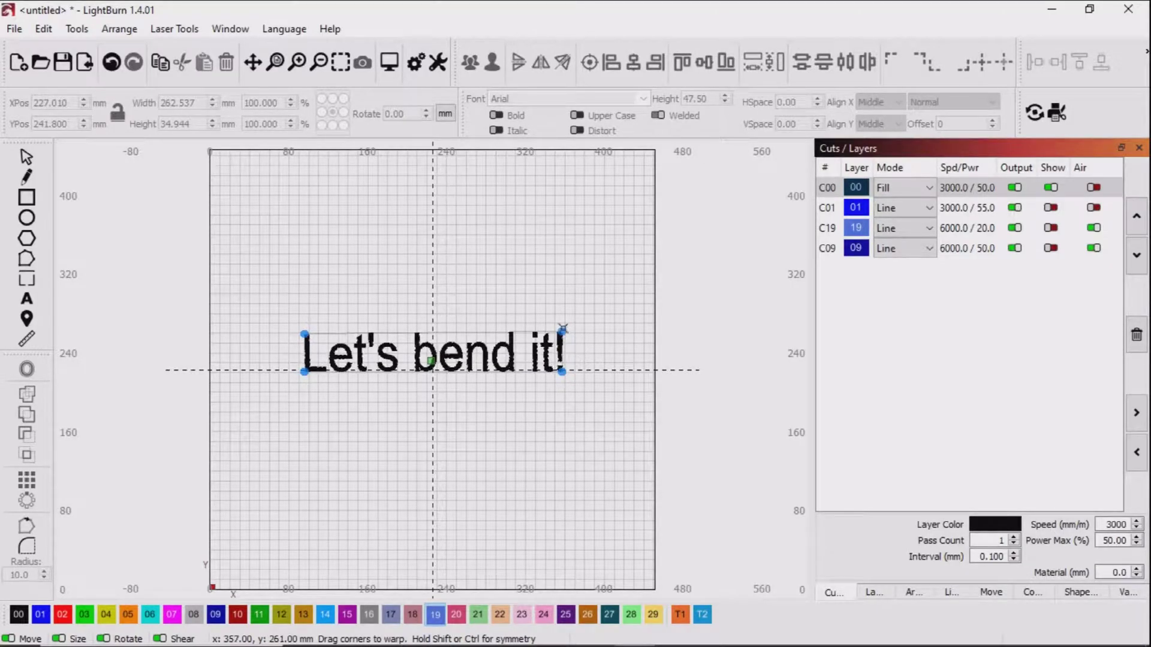
Step: Try slanting and stretching the right corners, undoing and lowering them until the text is flat again
drag(562, 329, 555, 292)
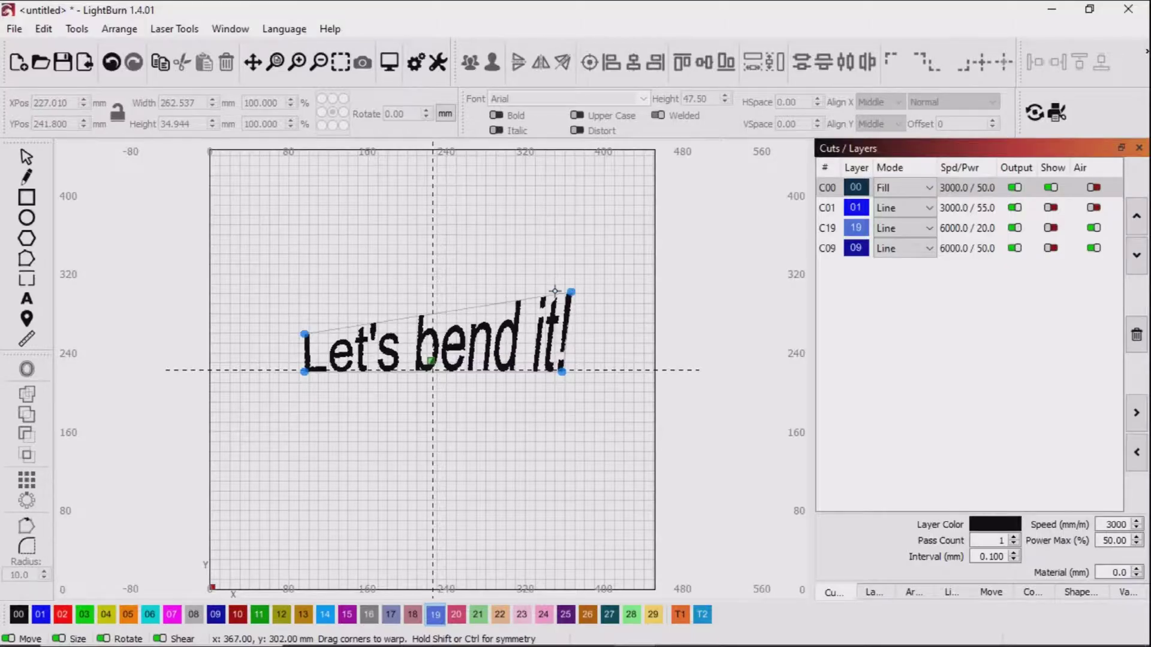
key(ctrl+z)
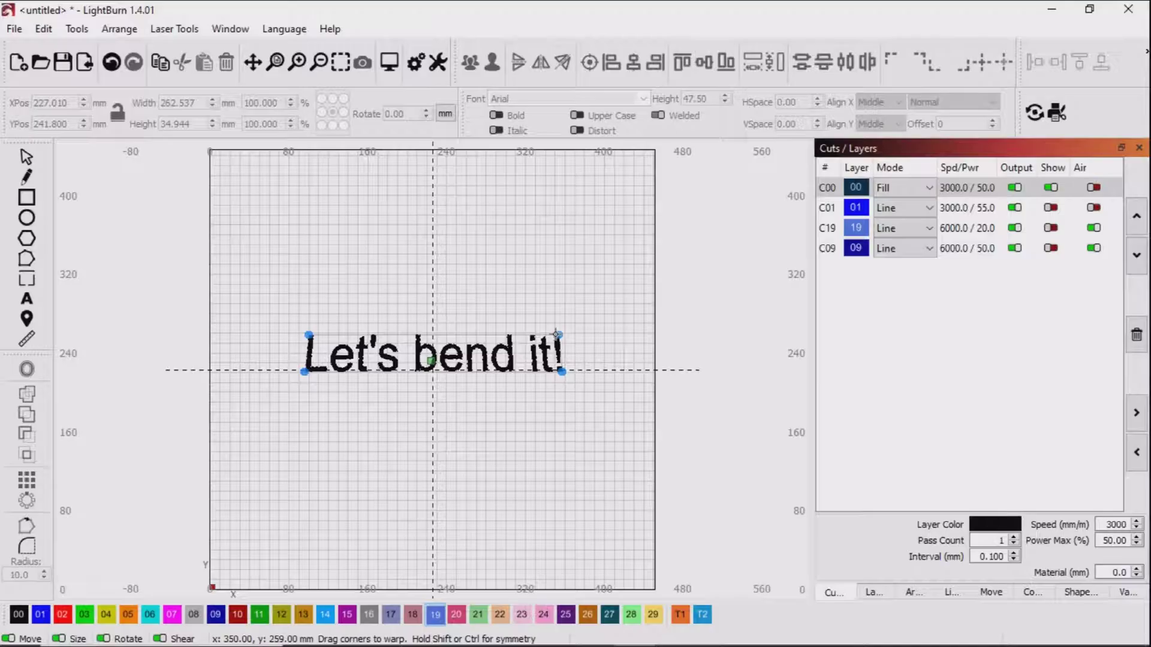
drag(571, 324, 570, 274)
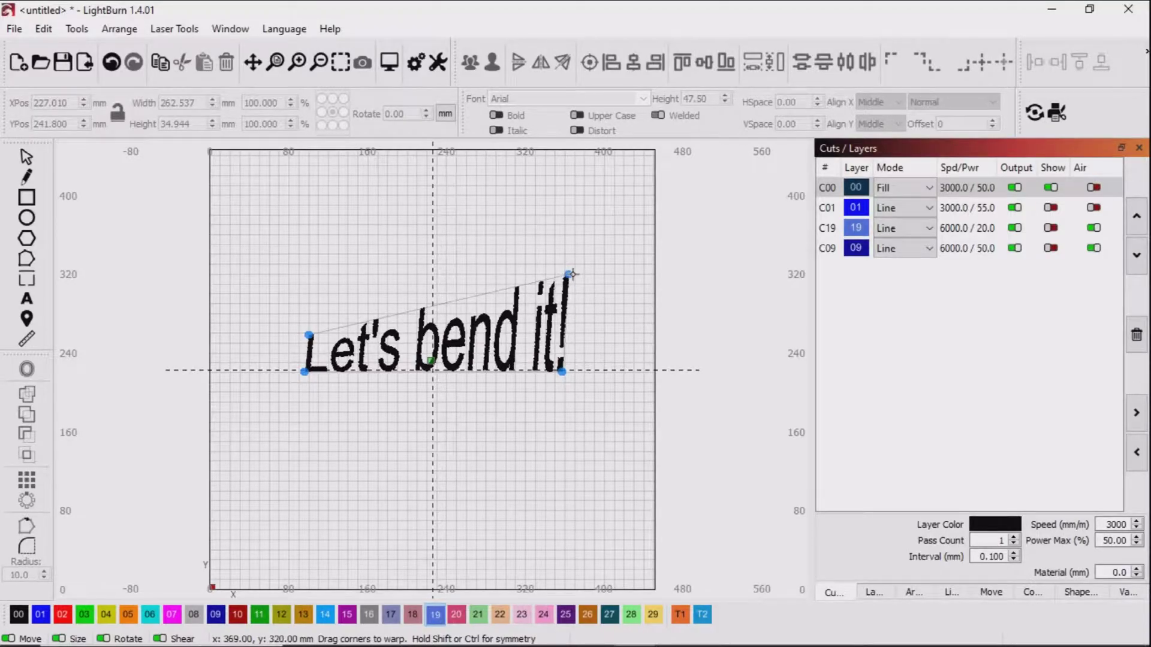
shift+click(568, 275)
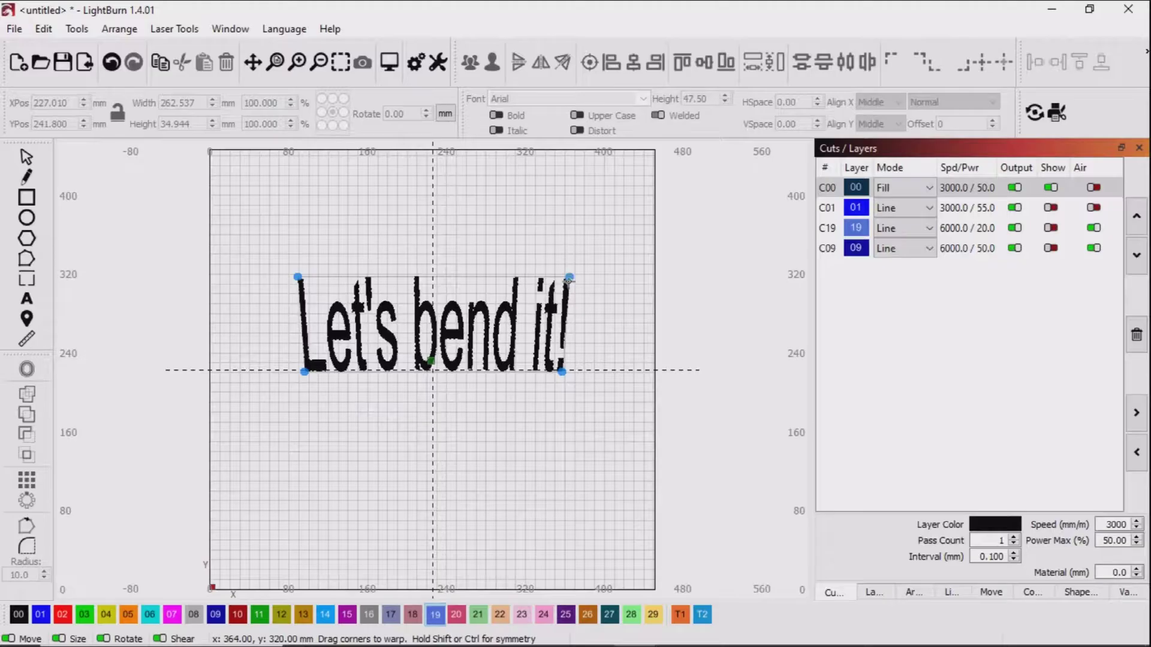
drag(569, 277, 559, 334)
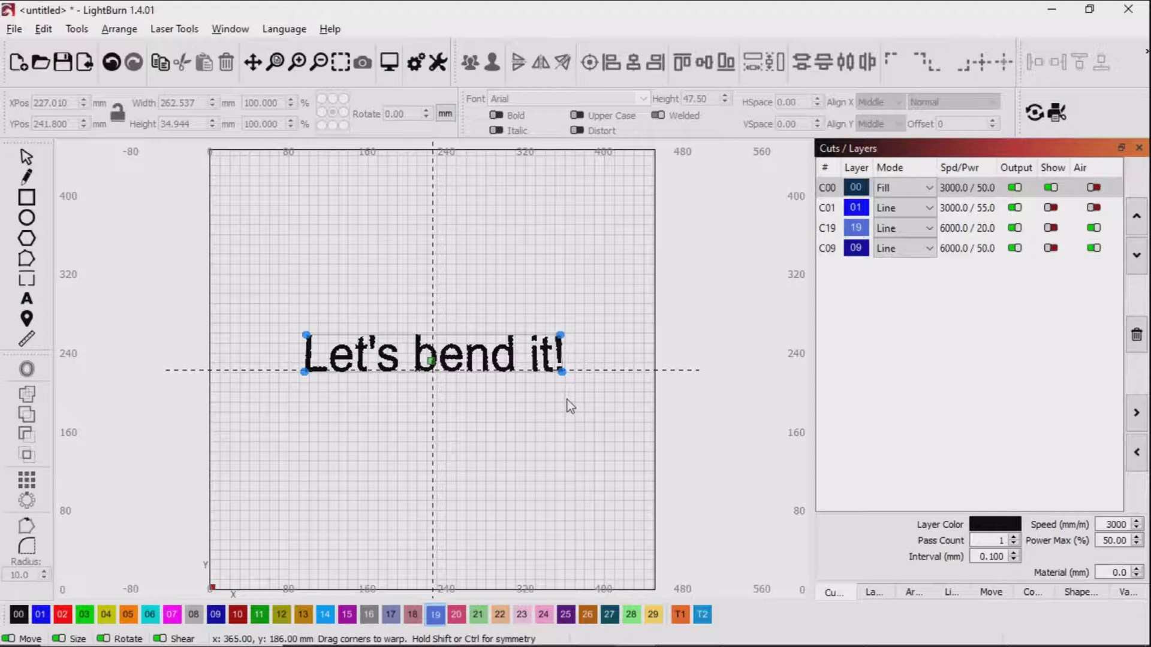
Step: Stretch the text's right end symmetrically with Shift, then drag the corner back near its original spot
drag(561, 372, 545, 469)
key(shift)
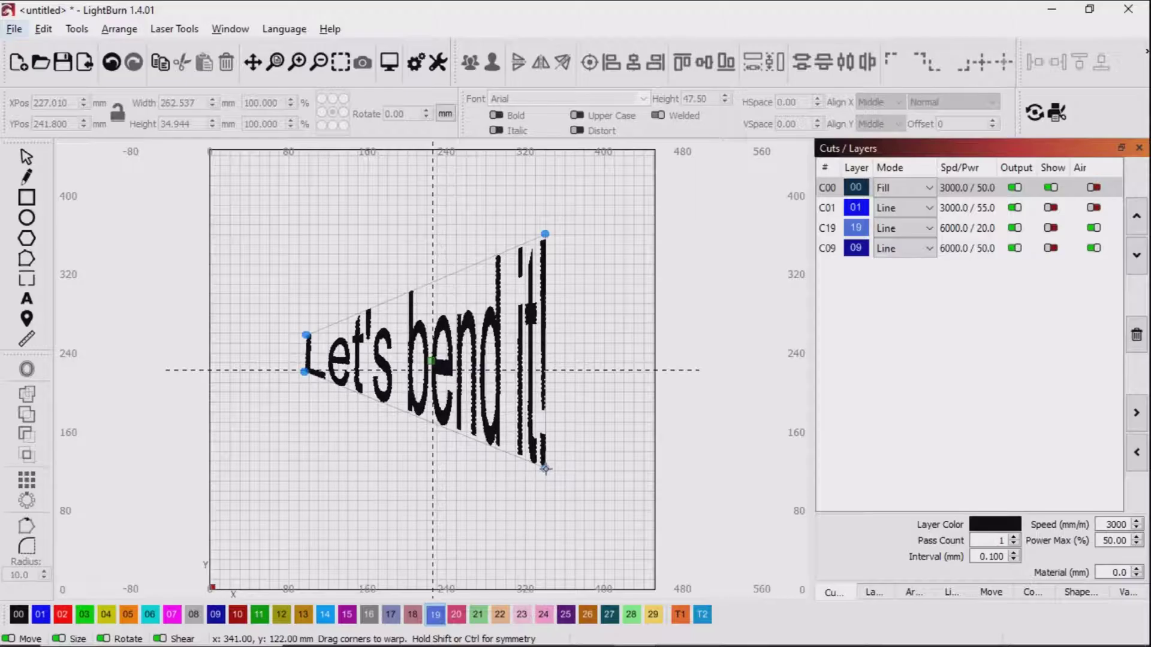
drag(545, 469, 545, 469)
key(shift)
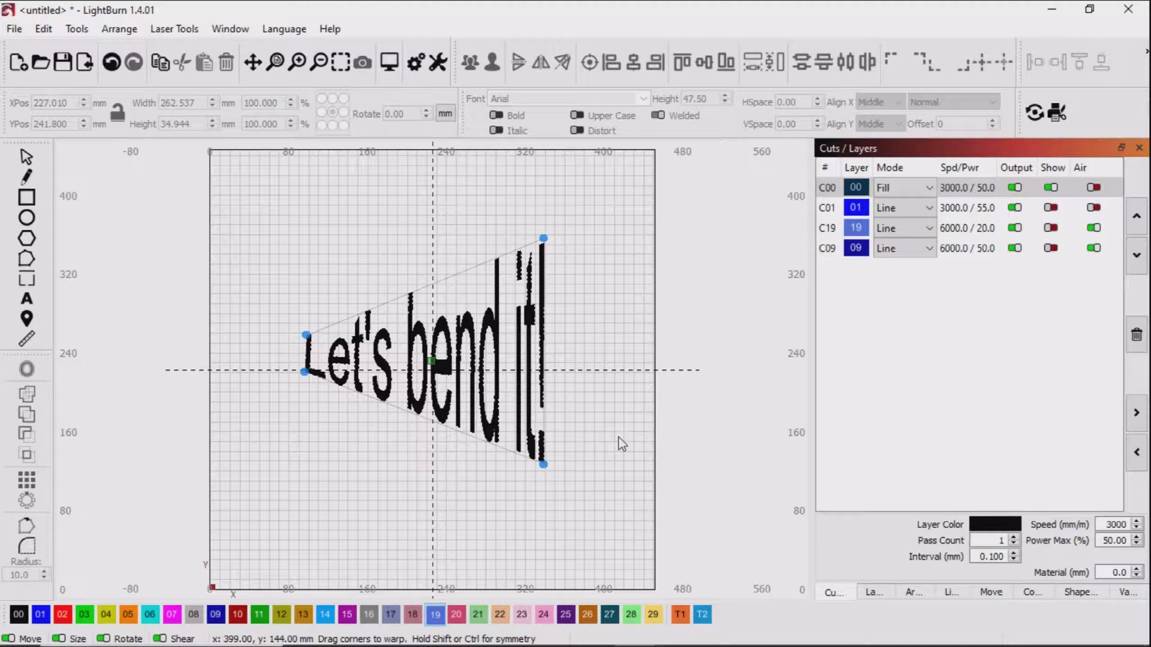
drag(543, 463, 551, 371)
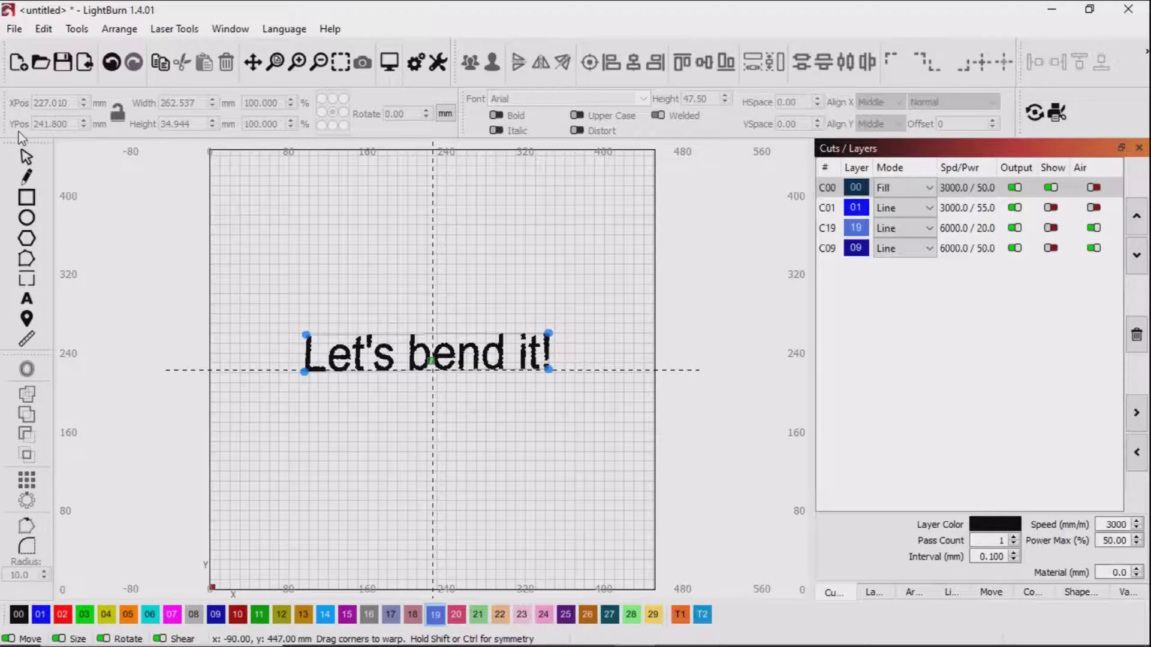
Step: Switch to Deform Selection (16 points), curving the right end up and pulling the lower corners out
click(26, 157)
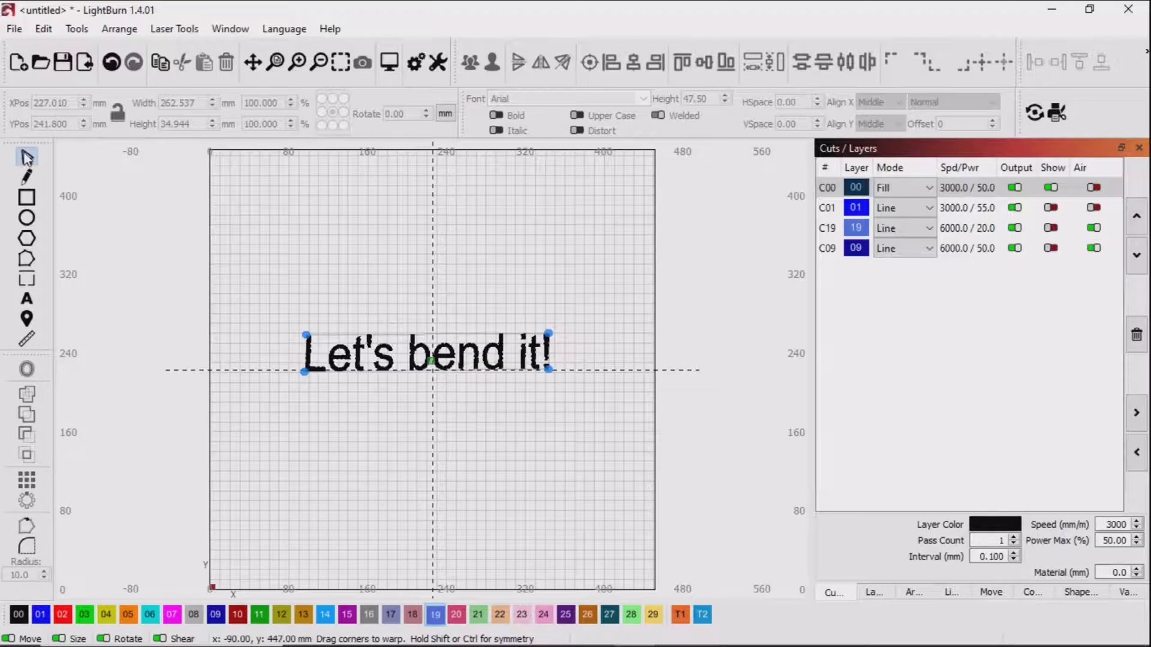
click(82, 31)
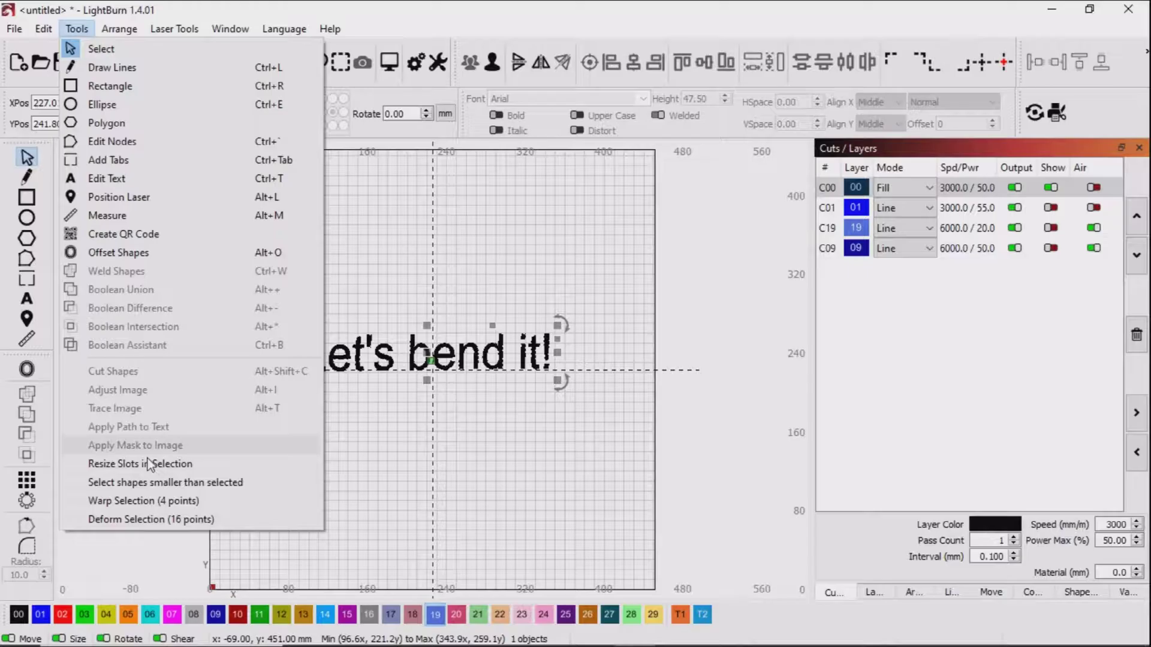
click(130, 521)
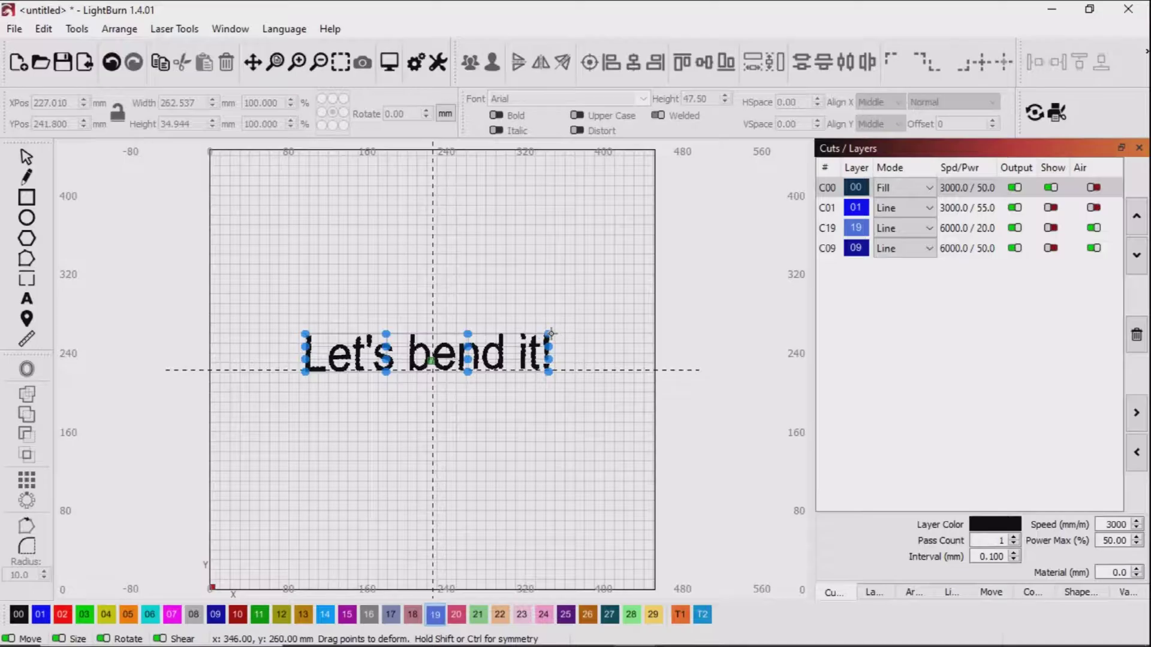
drag(555, 332, 592, 287)
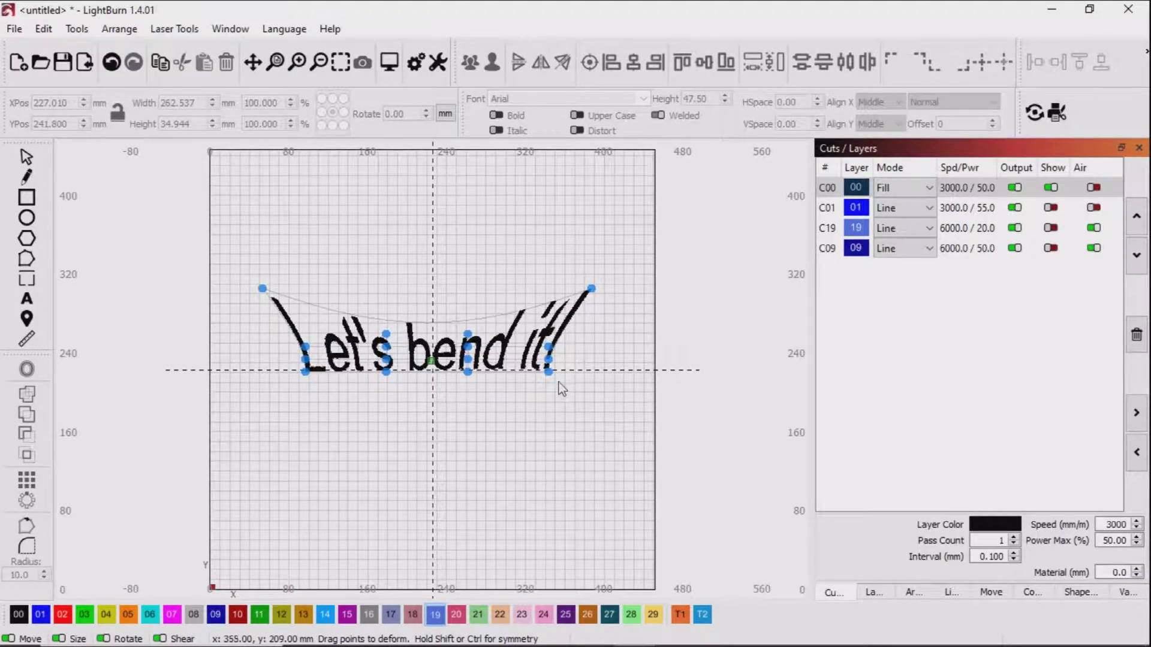
drag(559, 387, 617, 448)
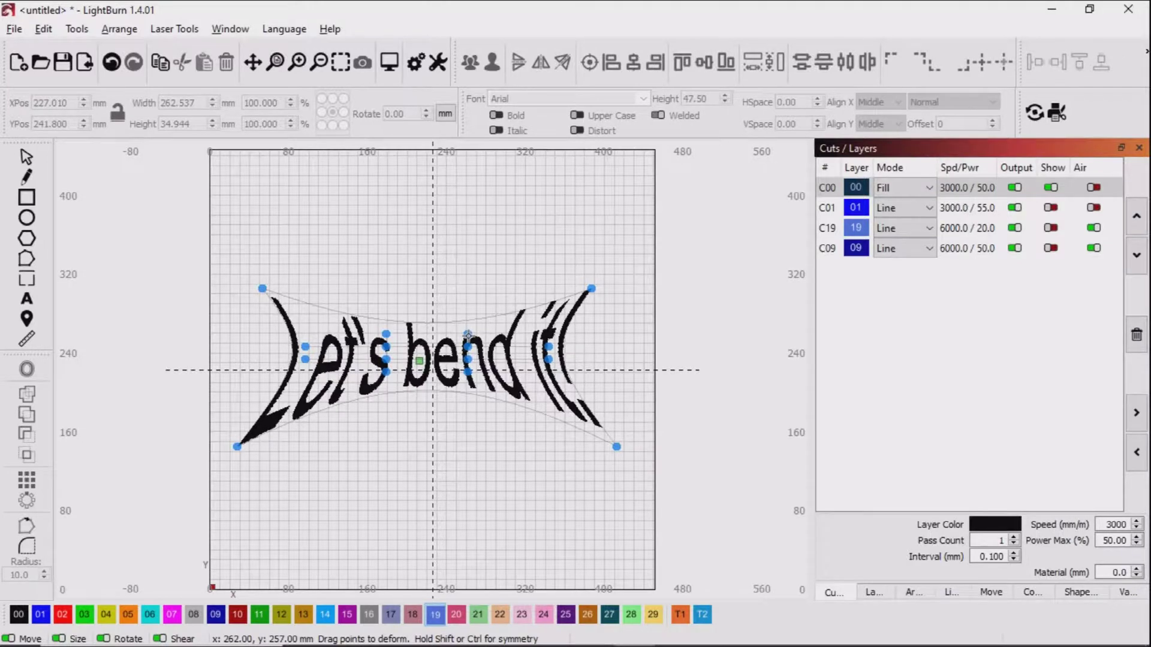
Step: Pull the middle handles up so the text bulges tall through the centre
drag(467, 335, 466, 207)
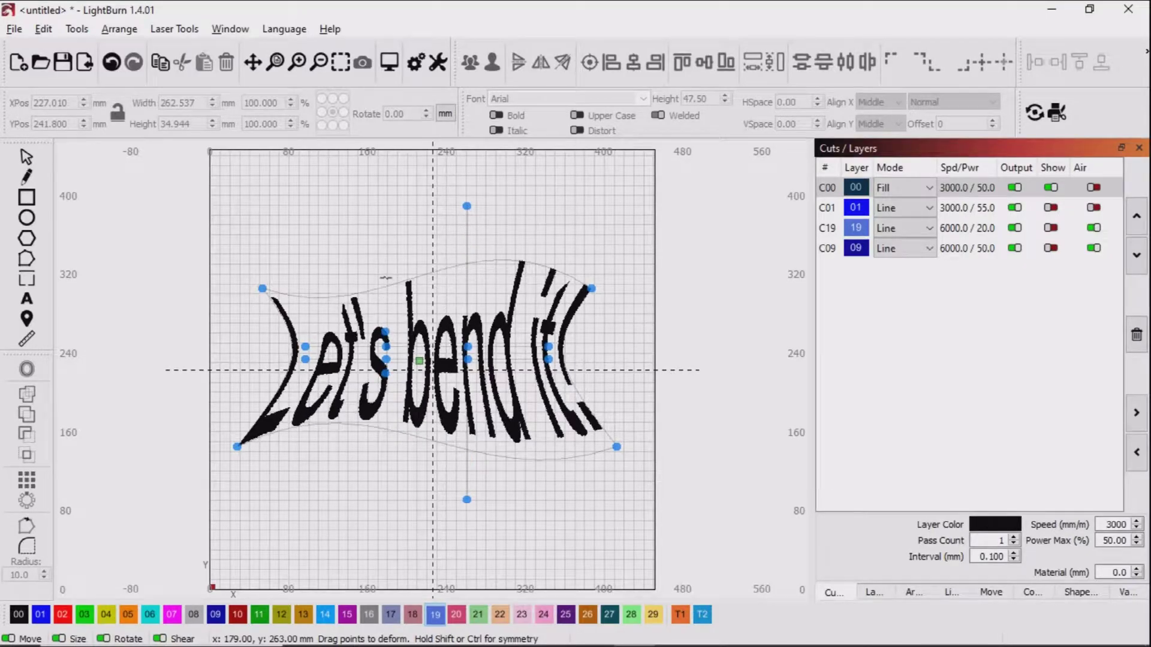
drag(385, 331, 386, 210)
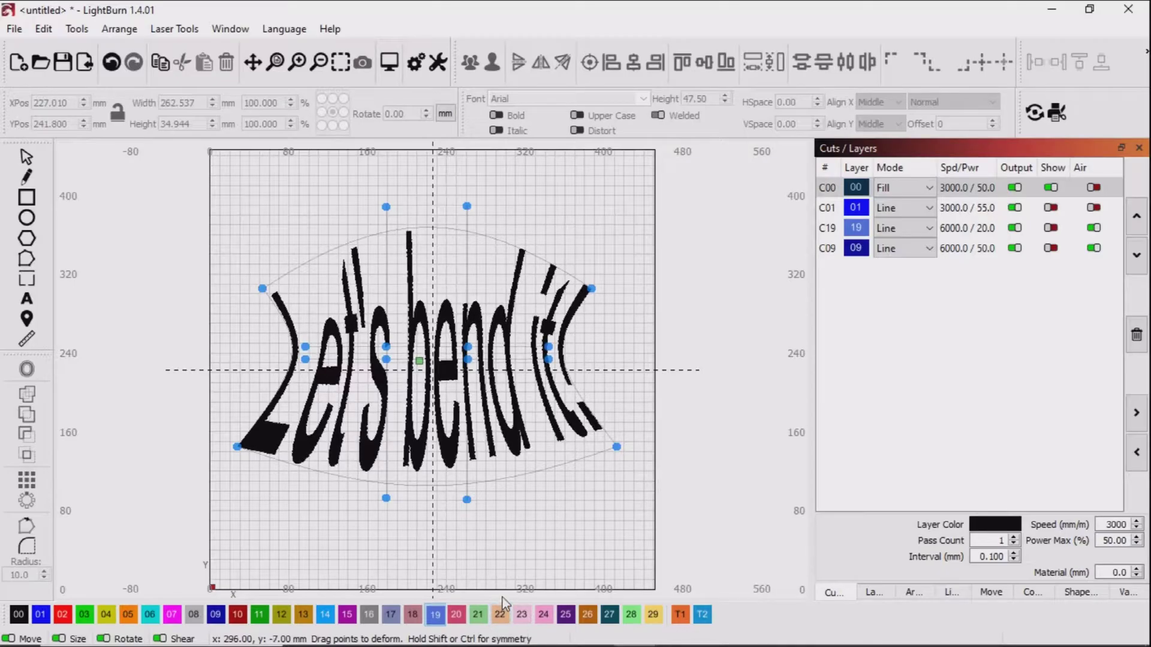
click(111, 62)
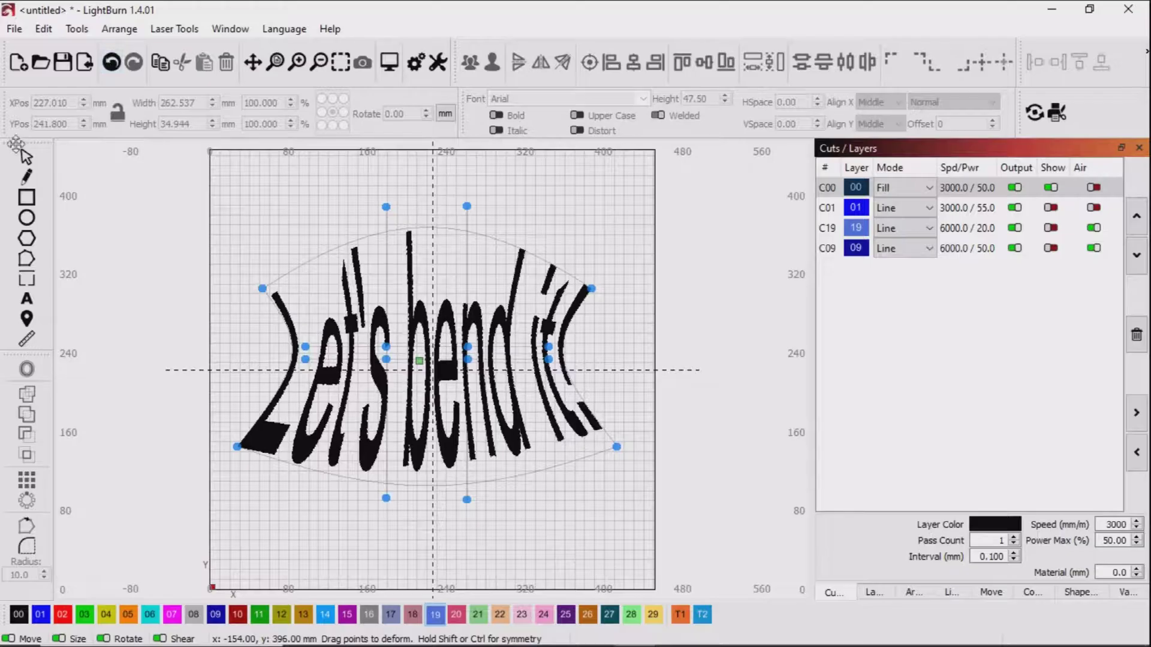
Step: Undo the warp to straighten the text, deselect it, and show layer C01's circle
click(113, 63)
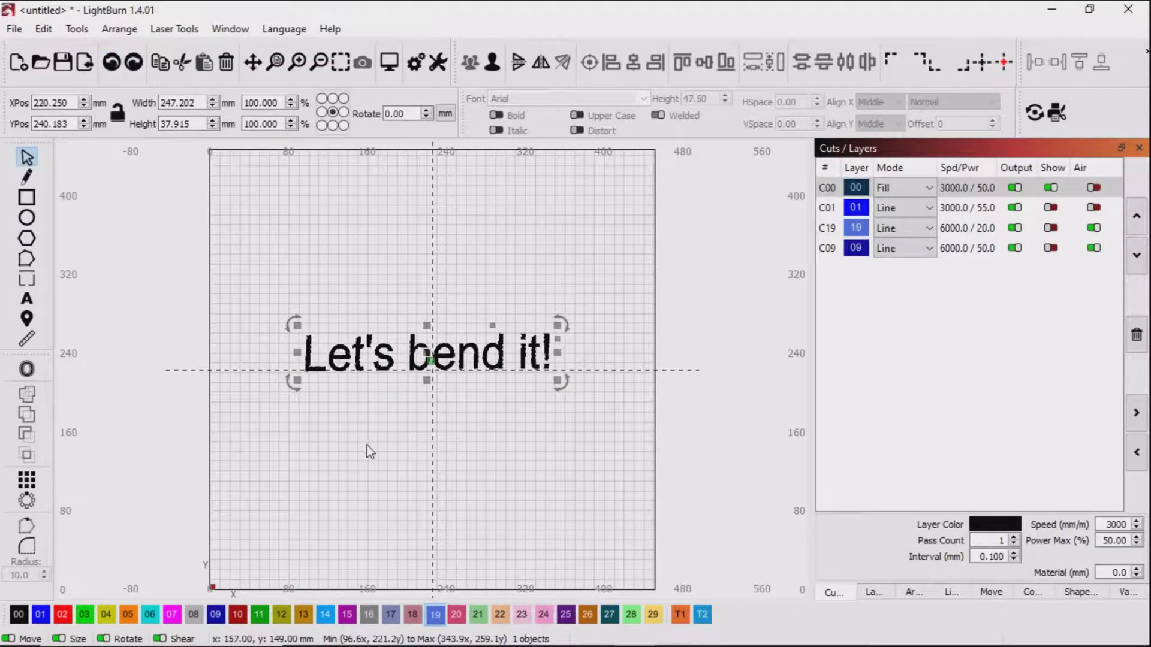
click(376, 464)
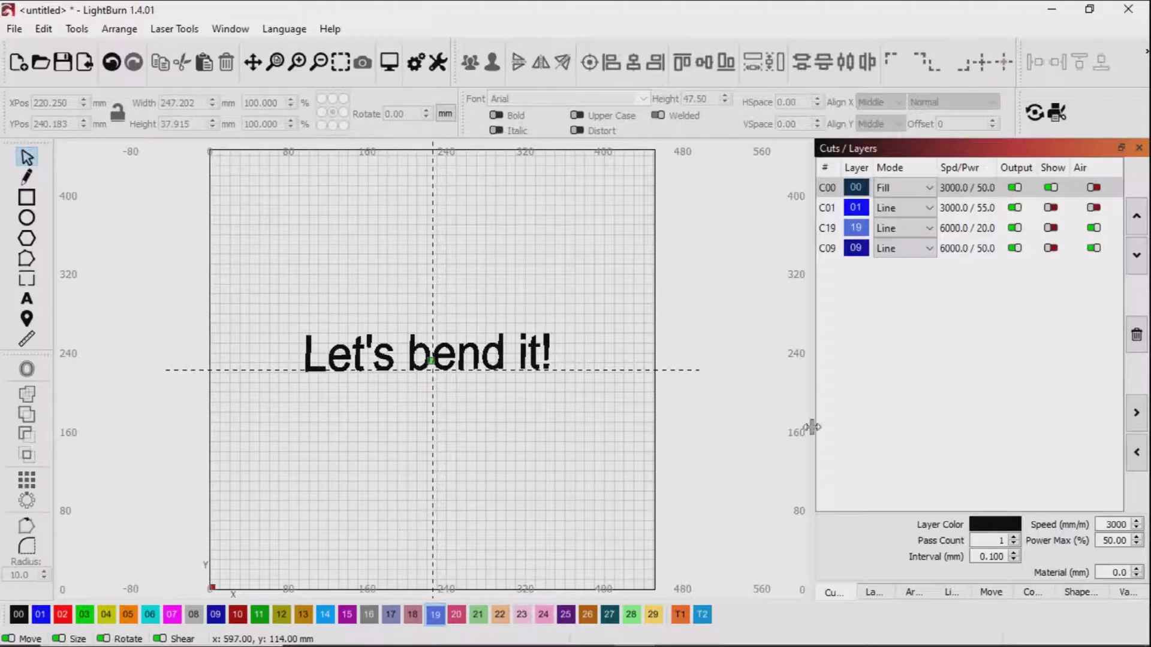
click(1051, 208)
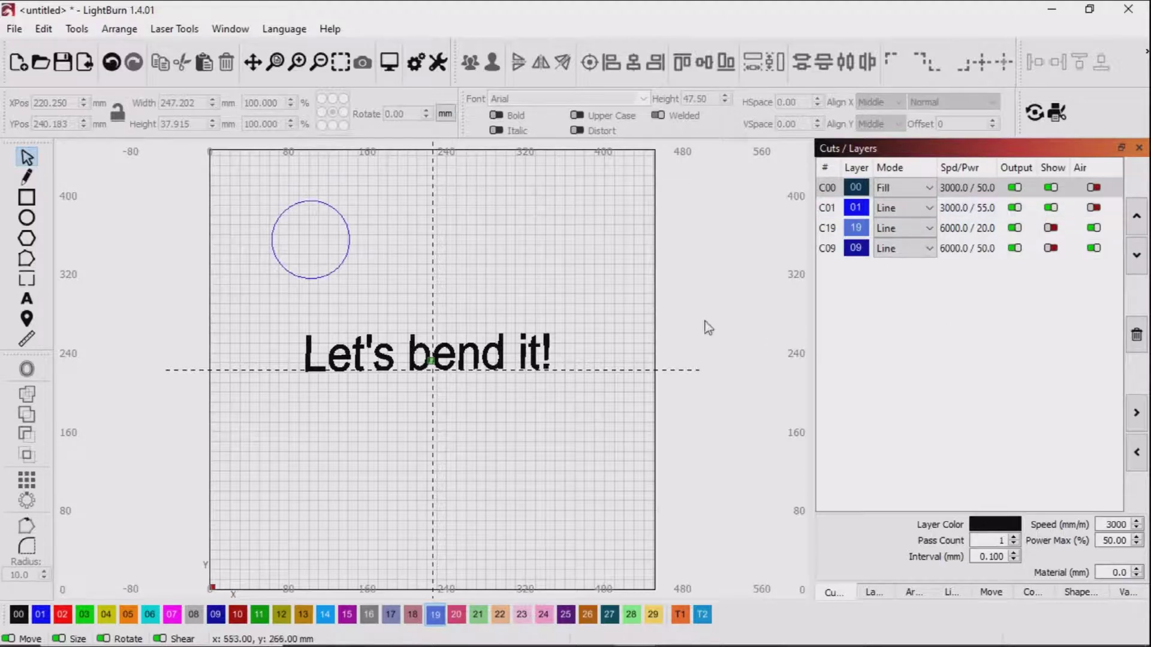
click(326, 204)
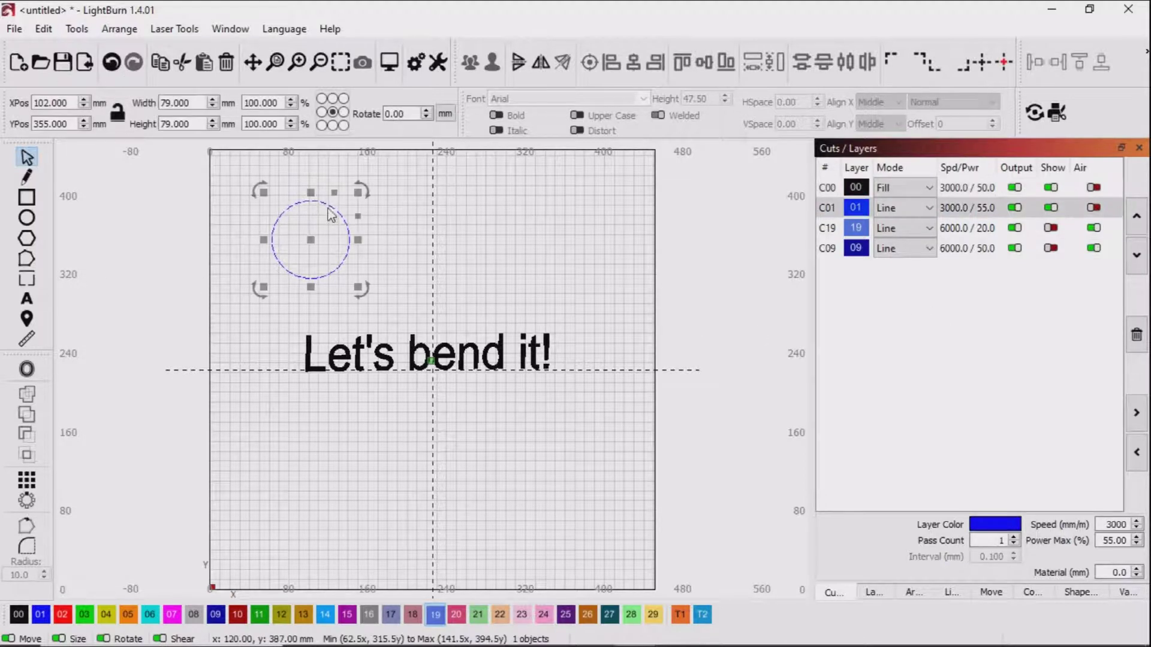
click(76, 29)
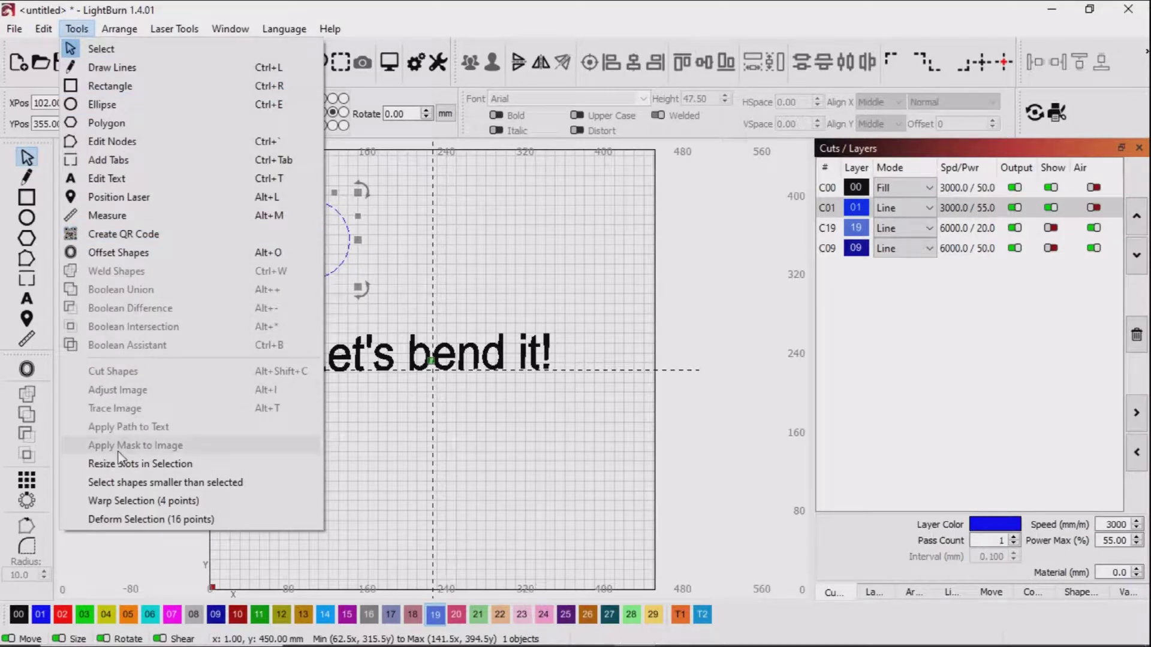
click(139, 520)
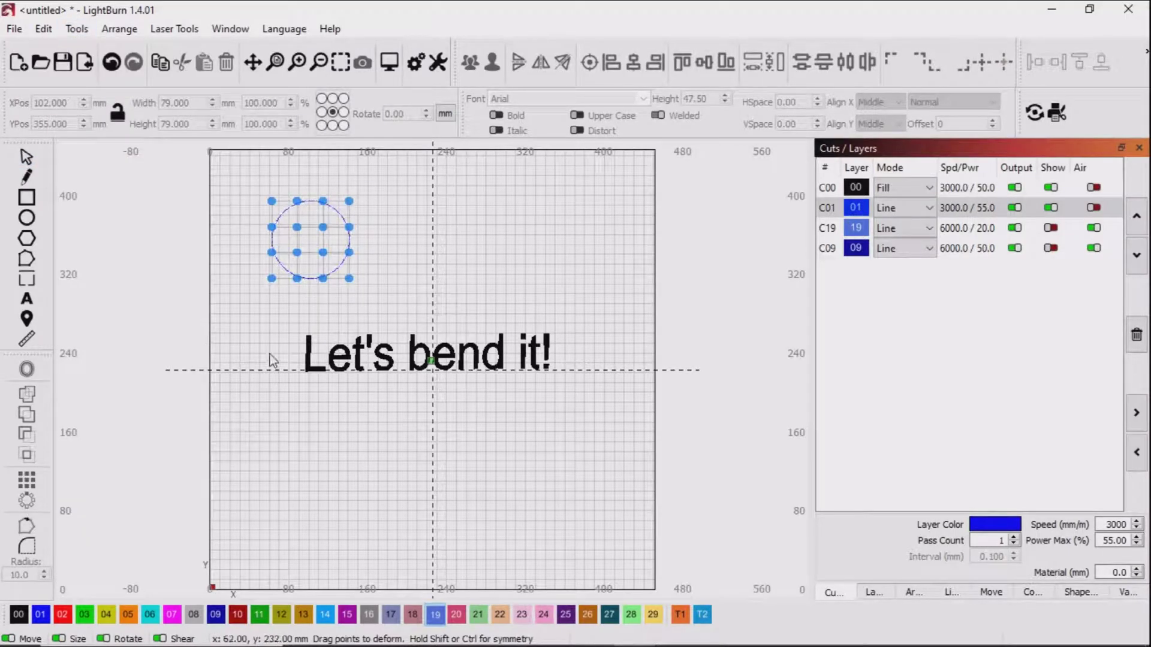
drag(350, 278, 479, 304)
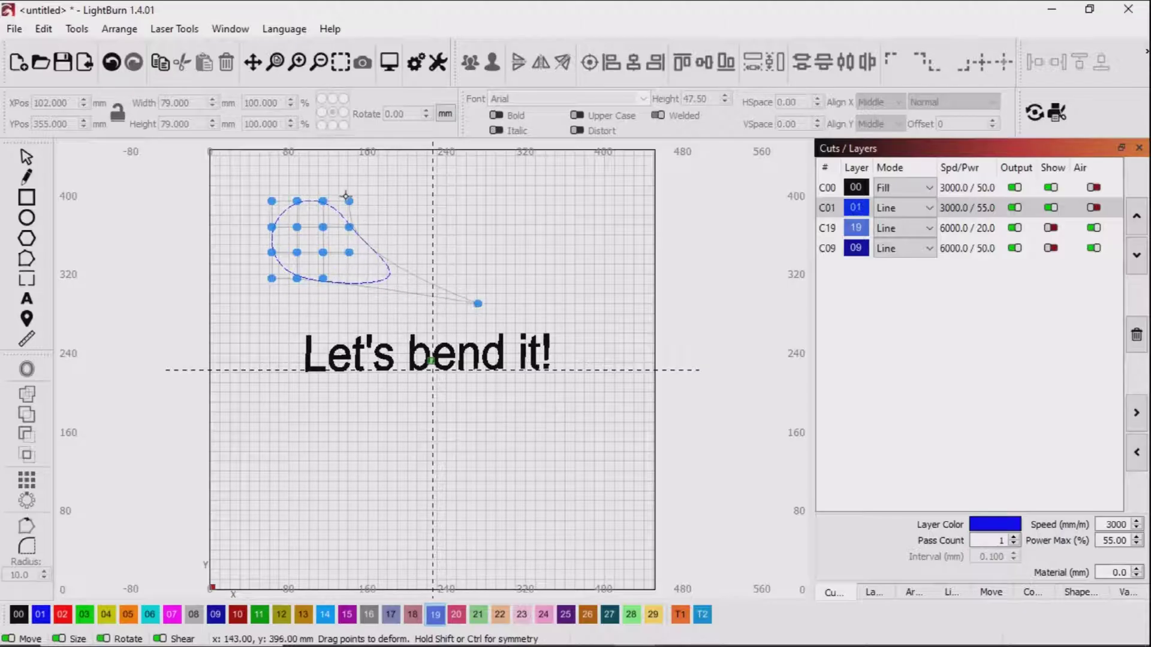
drag(349, 227, 425, 171)
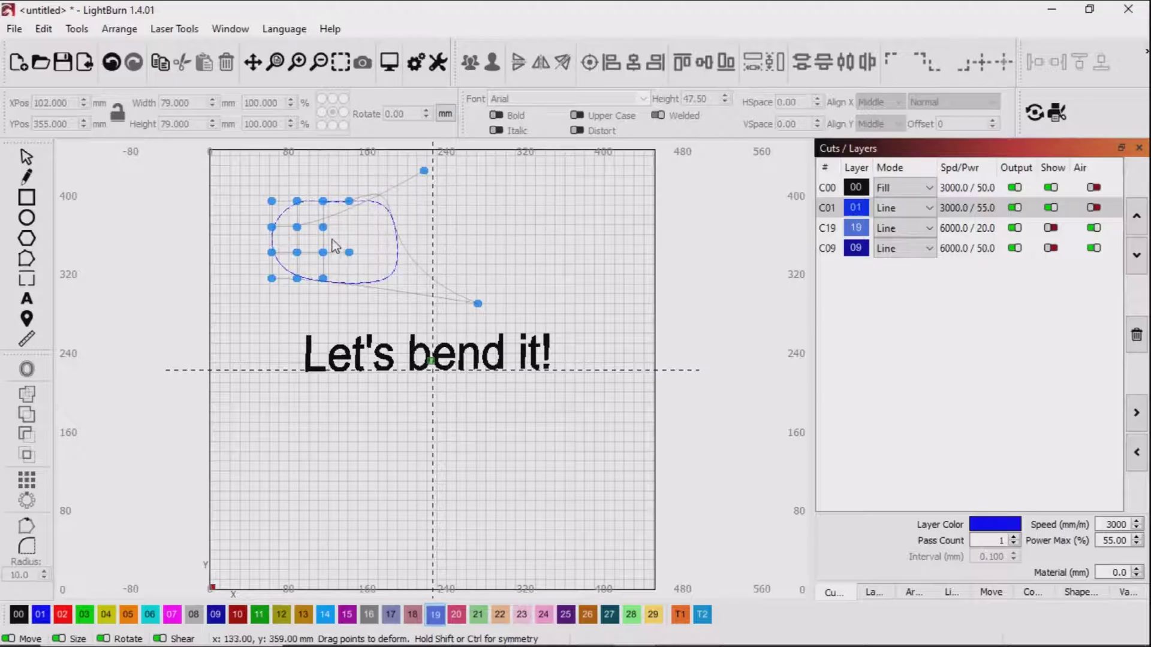
drag(271, 253, 167, 285)
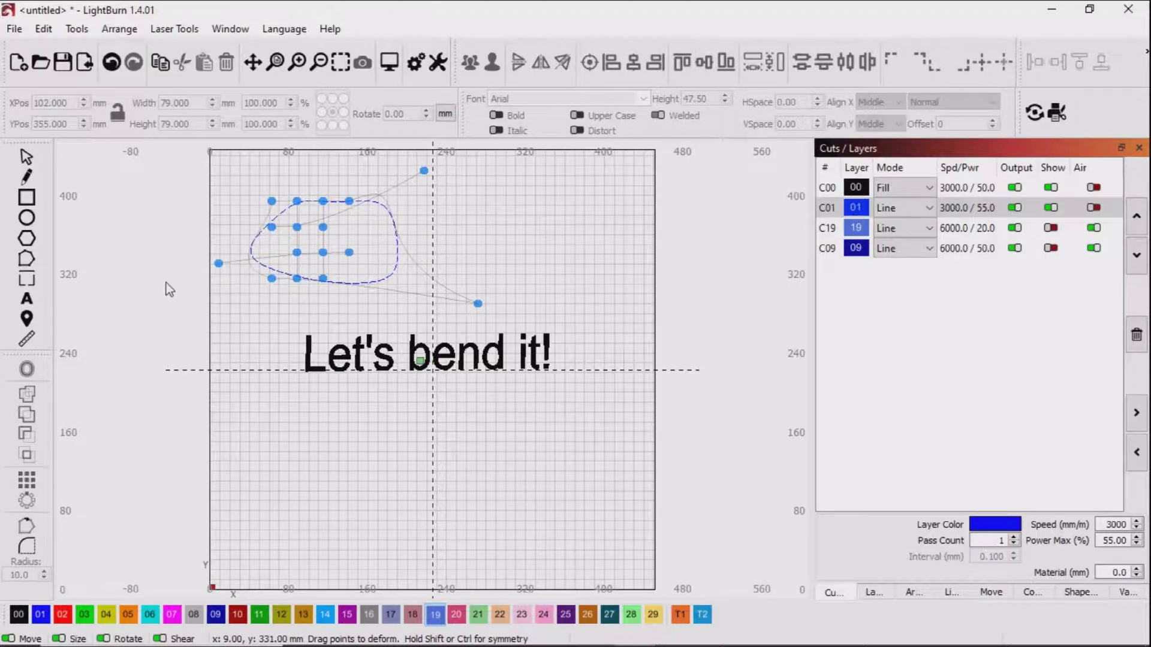
drag(298, 279, 264, 355)
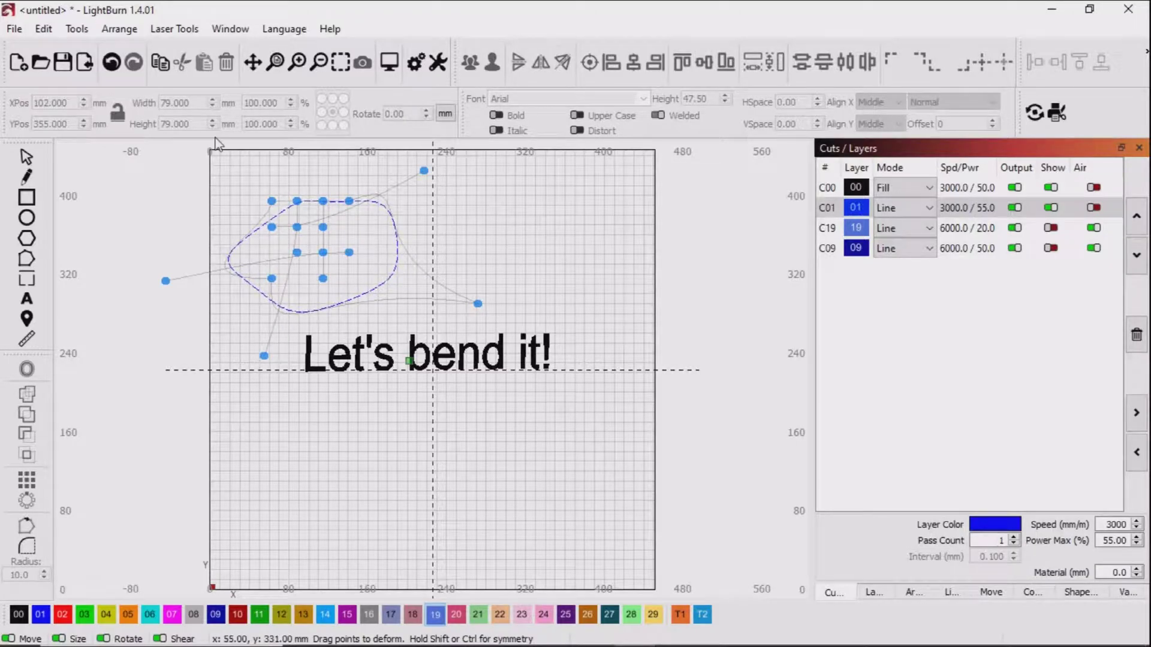
click(27, 157)
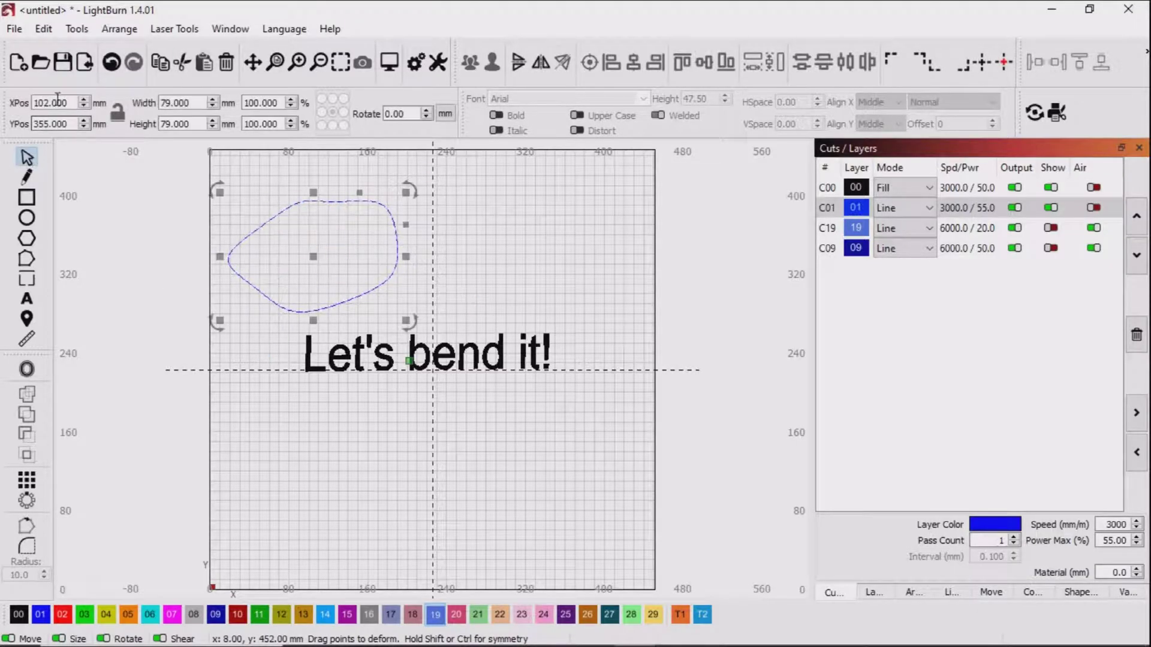
click(111, 63)
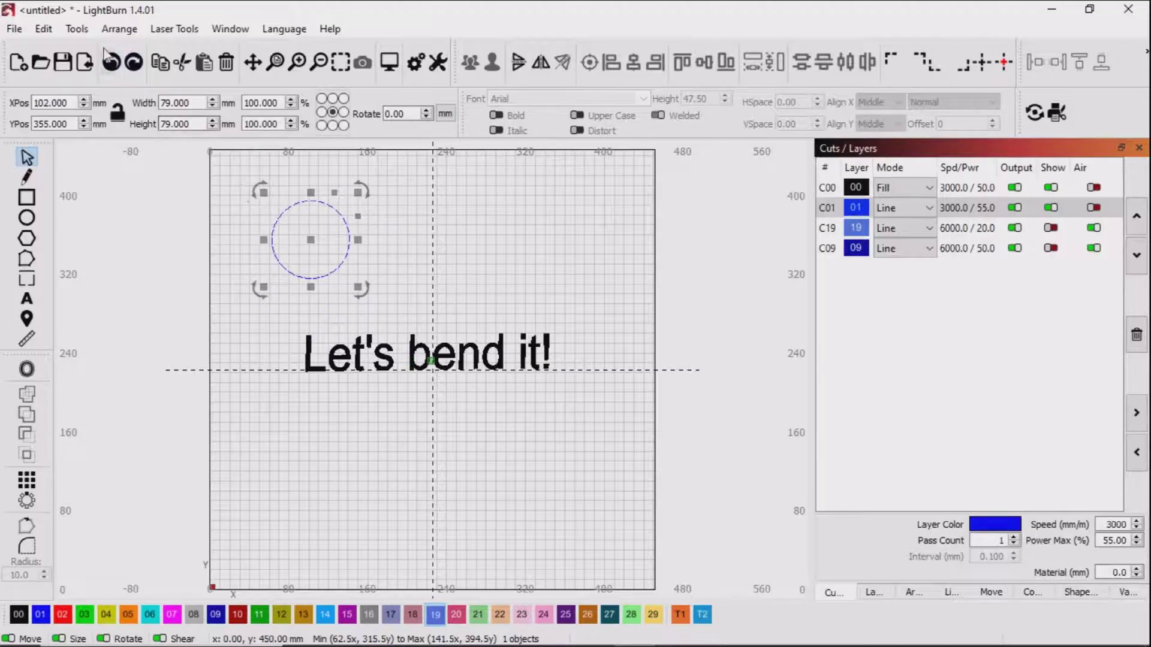
click(80, 30)
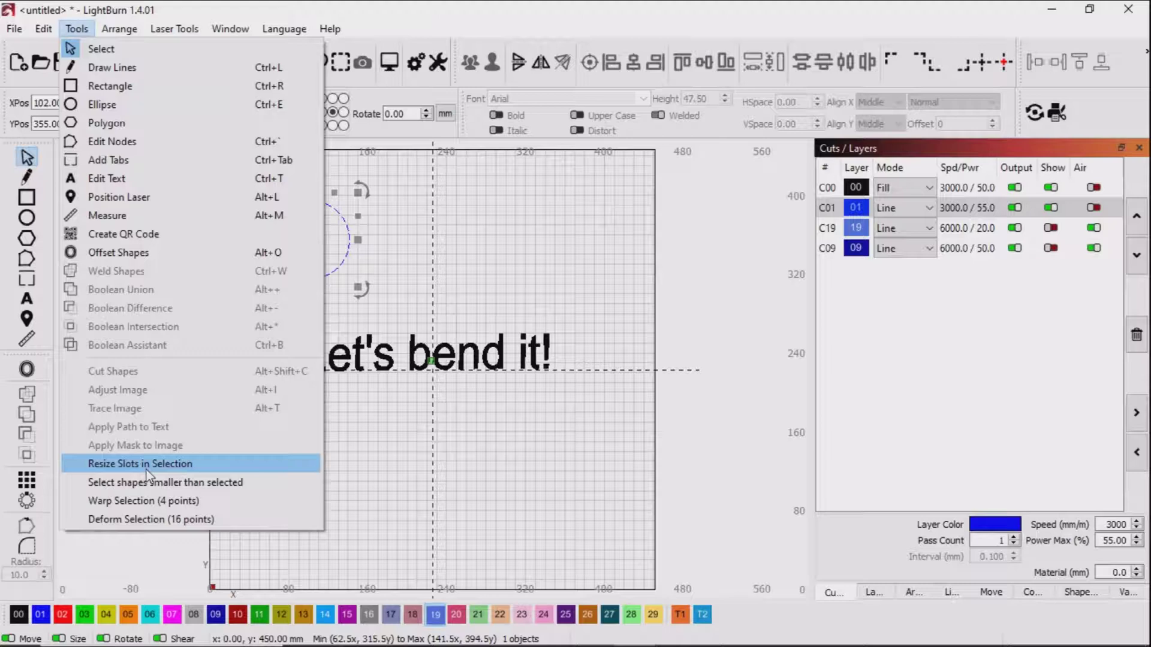
click(146, 519)
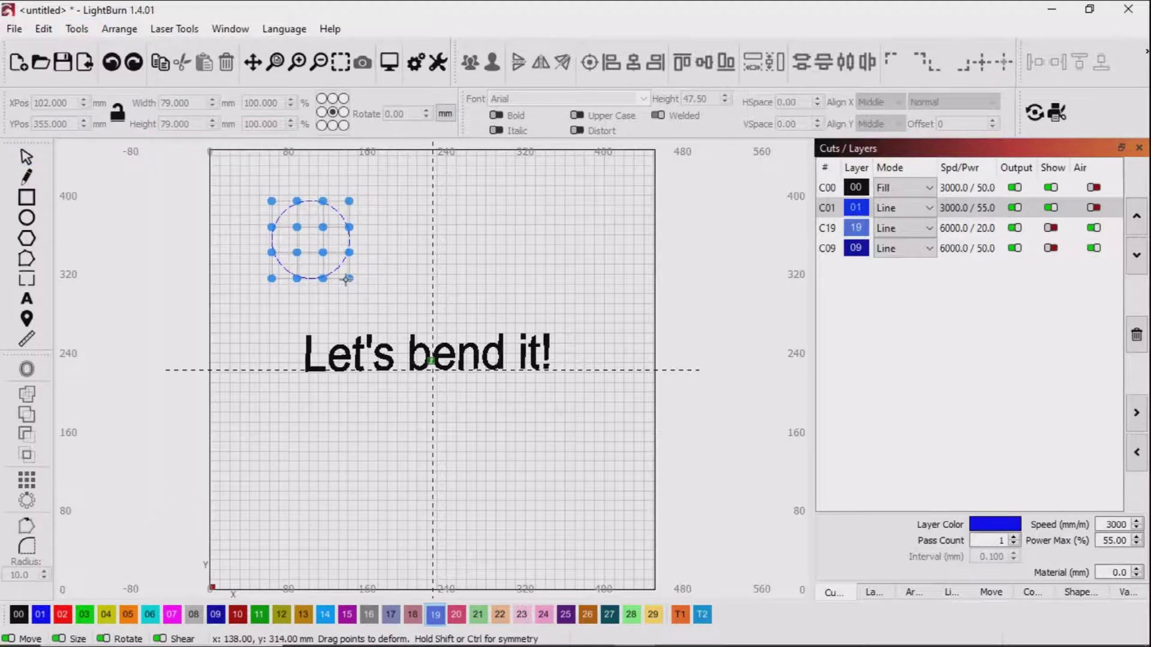
drag(349, 279, 455, 291)
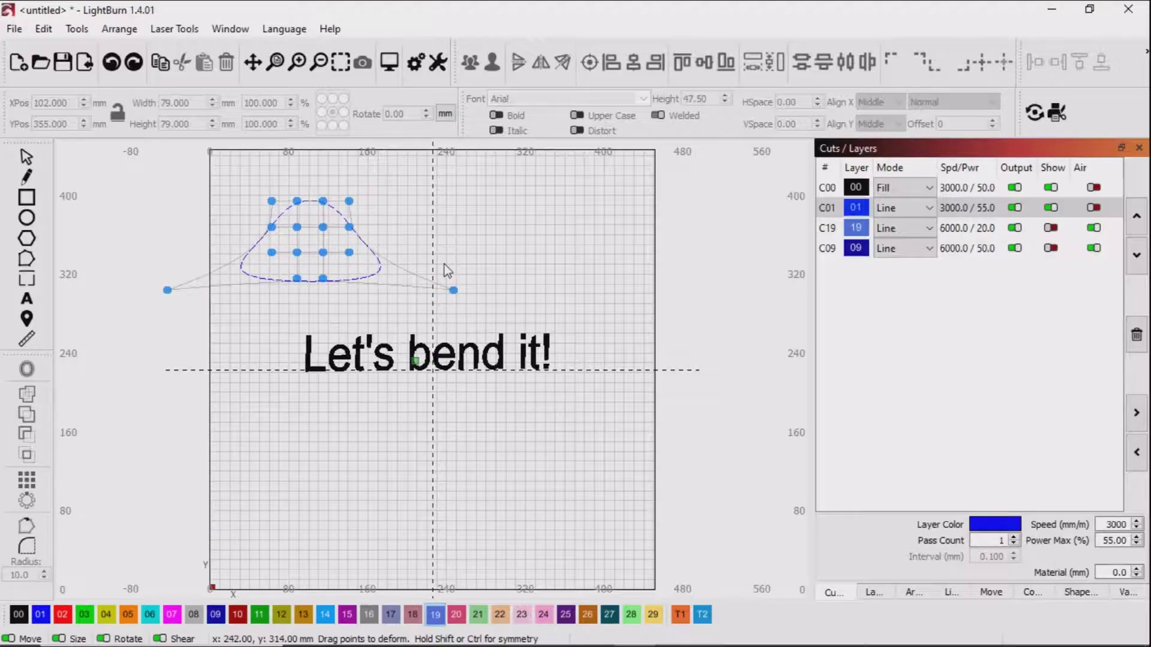
drag(350, 200, 447, 188)
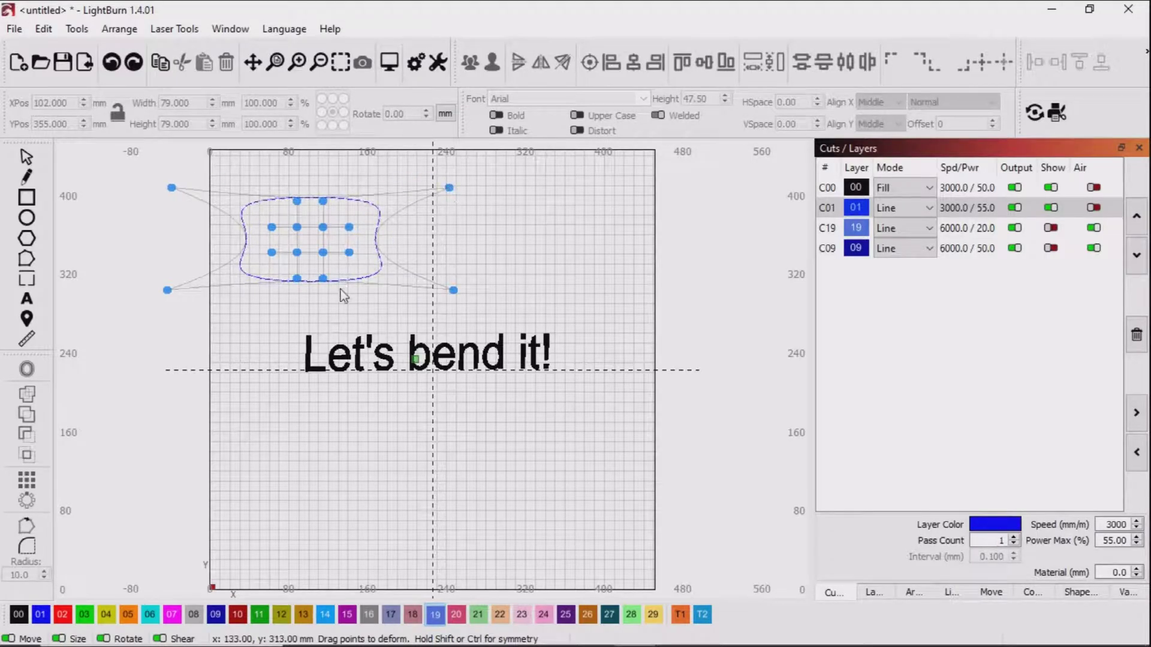
drag(323, 278, 327, 252)
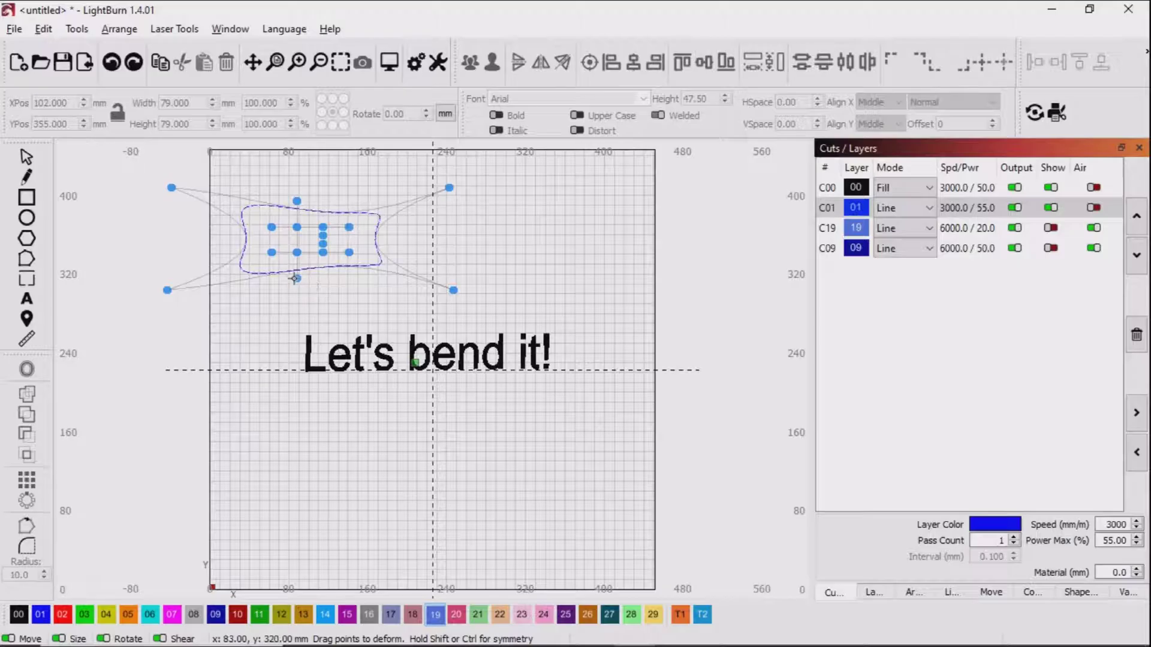
drag(296, 278, 294, 239)
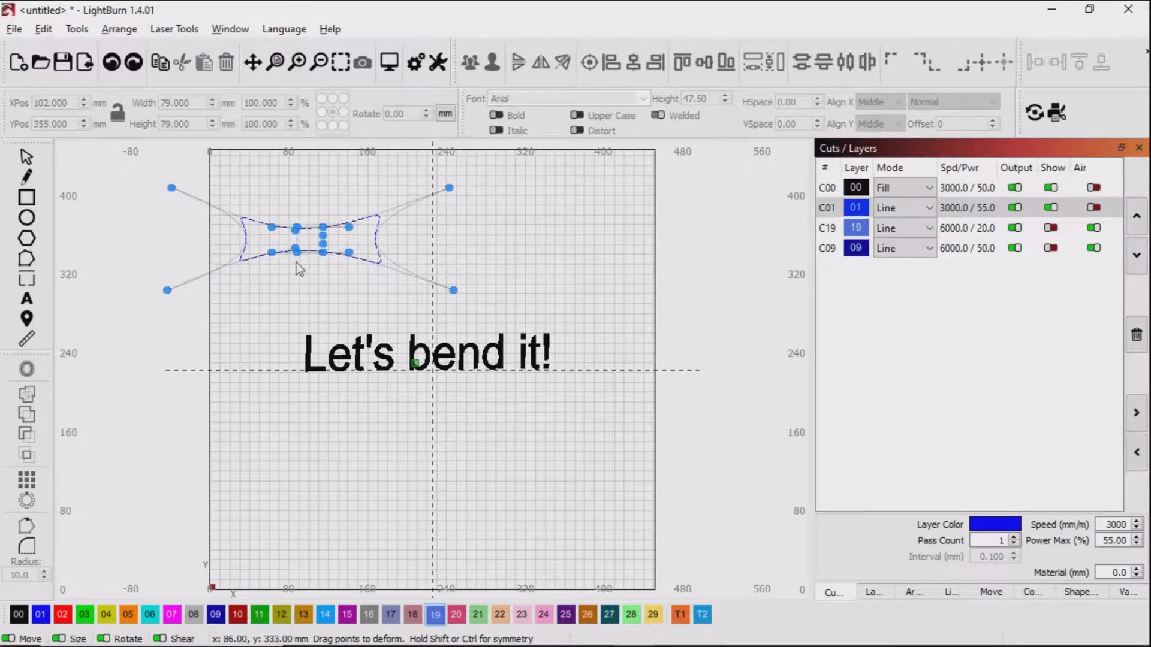
click(26, 157)
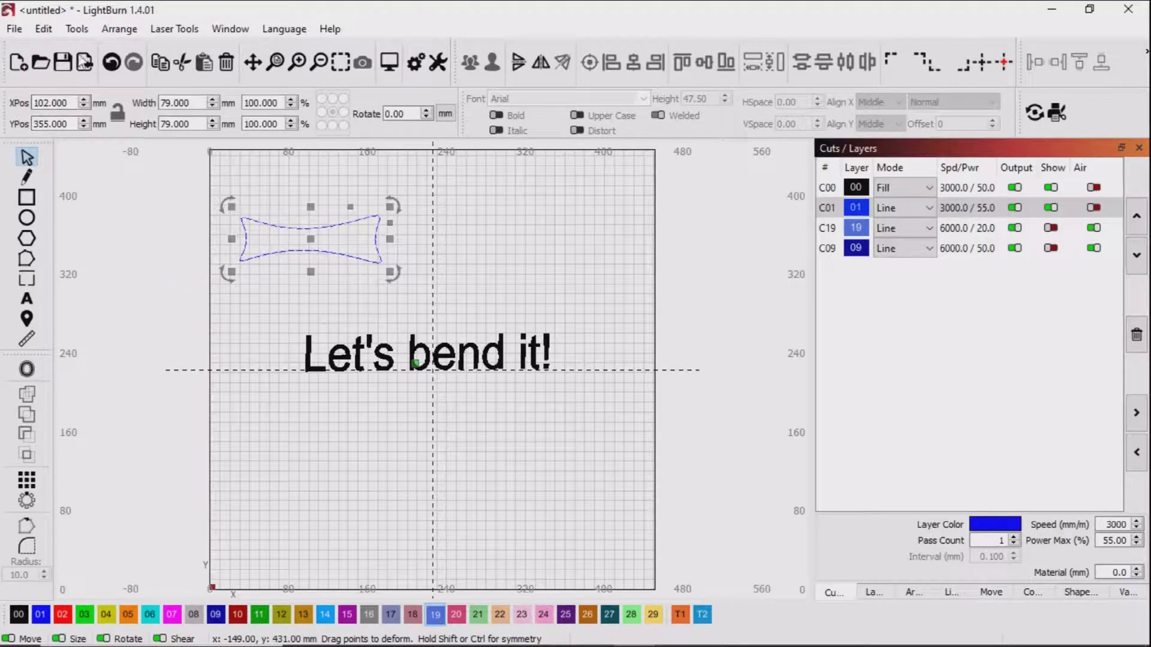
Step: Undo the circle's warp, deselect it, show layer C09's rectangle and open Shape Properties
click(112, 63)
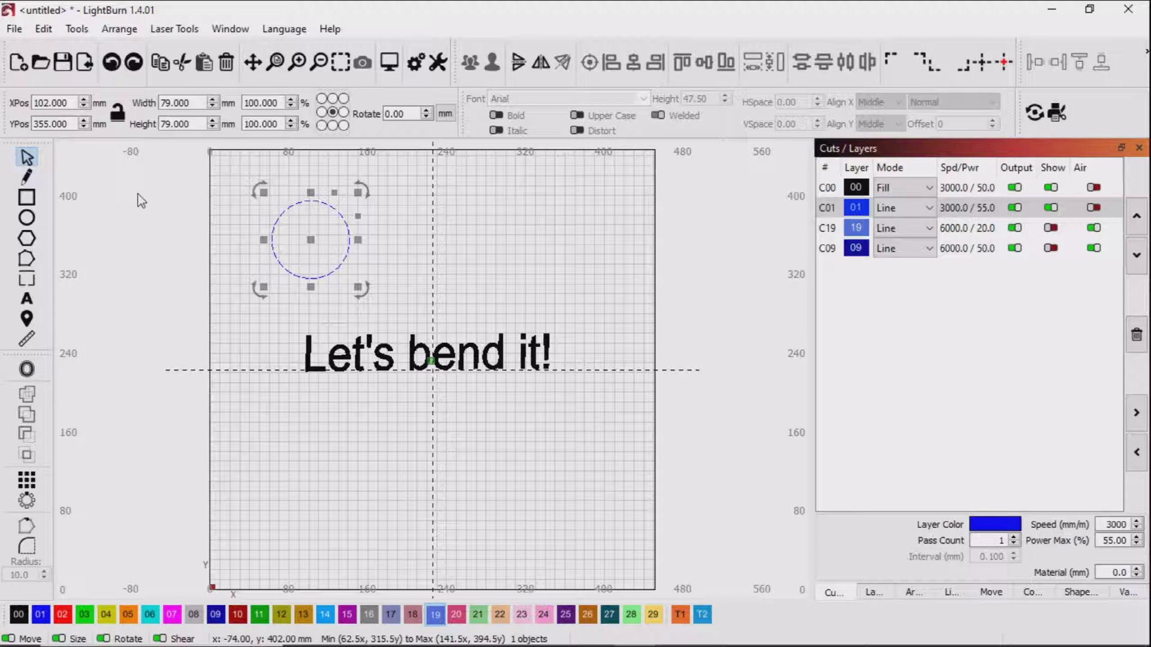
click(277, 333)
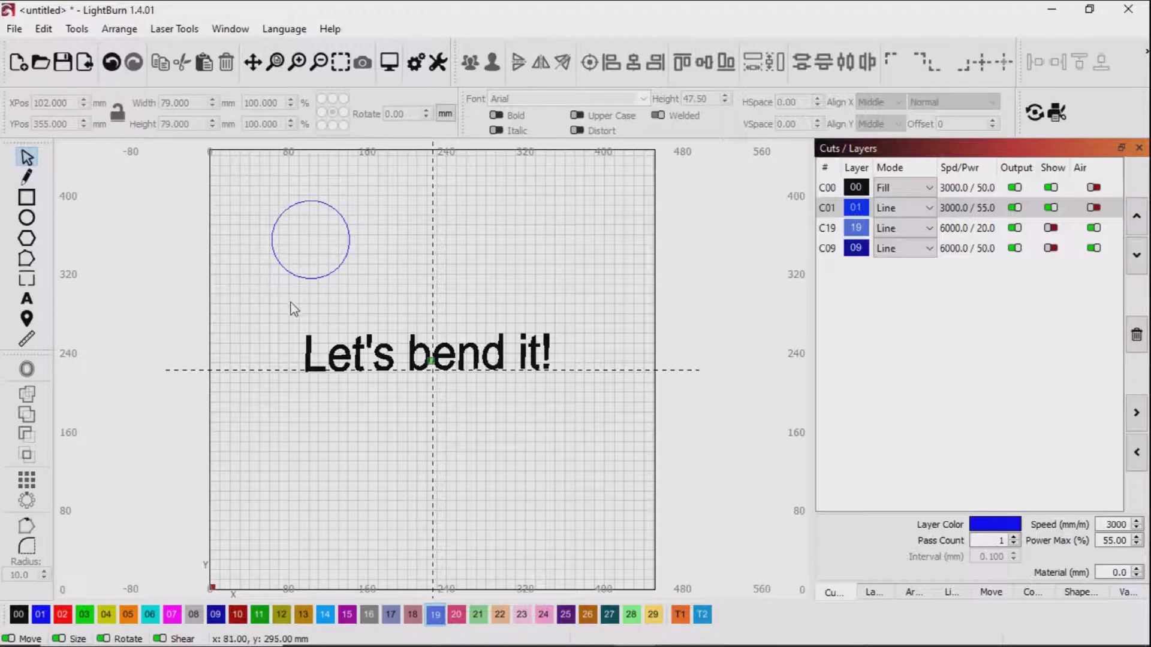
click(1053, 247)
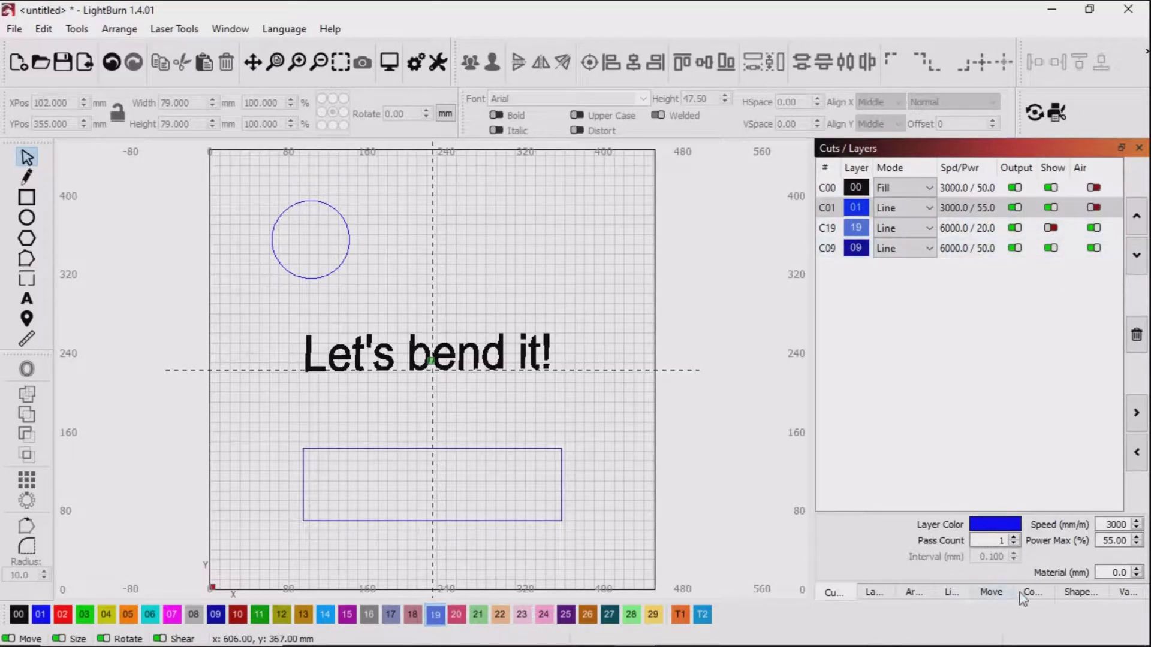
click(1076, 593)
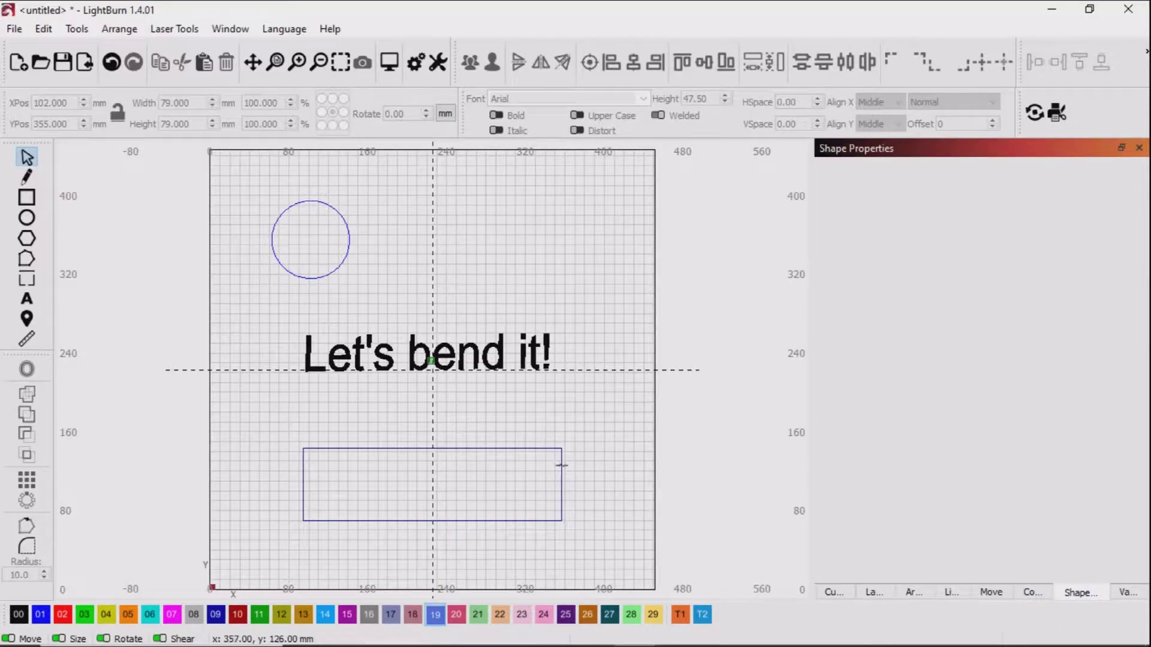
Step: Set the rounded rectangle to 238 mm wide and 86 mm tall, keeping its 36.5 mm radius
click(562, 465)
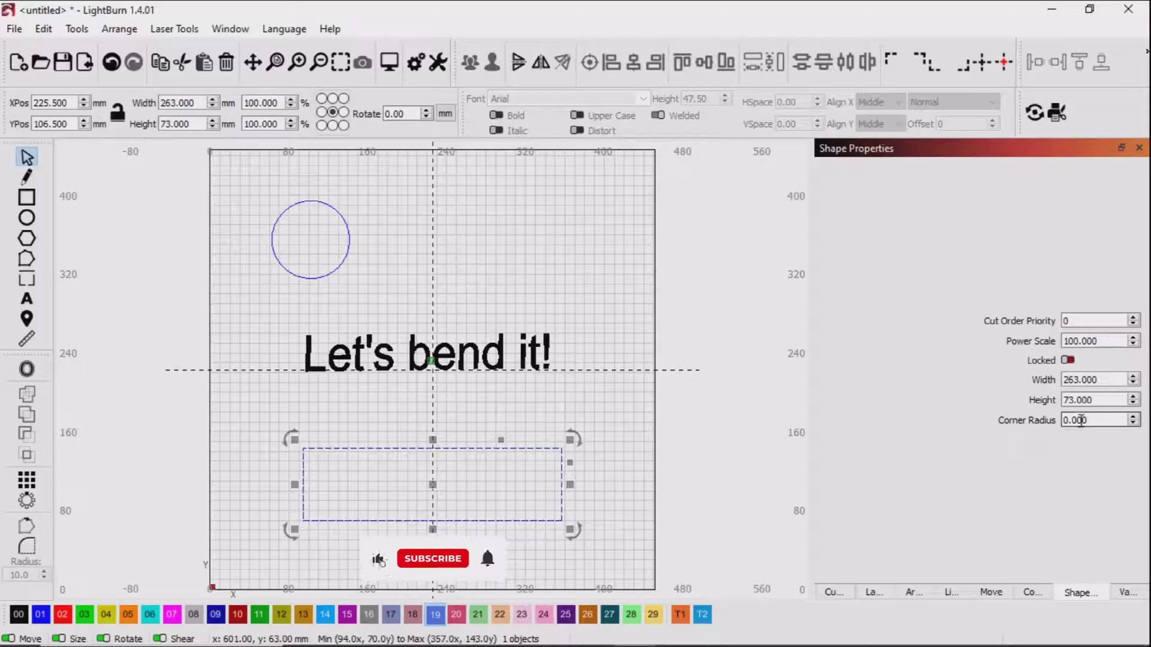
click(1133, 423)
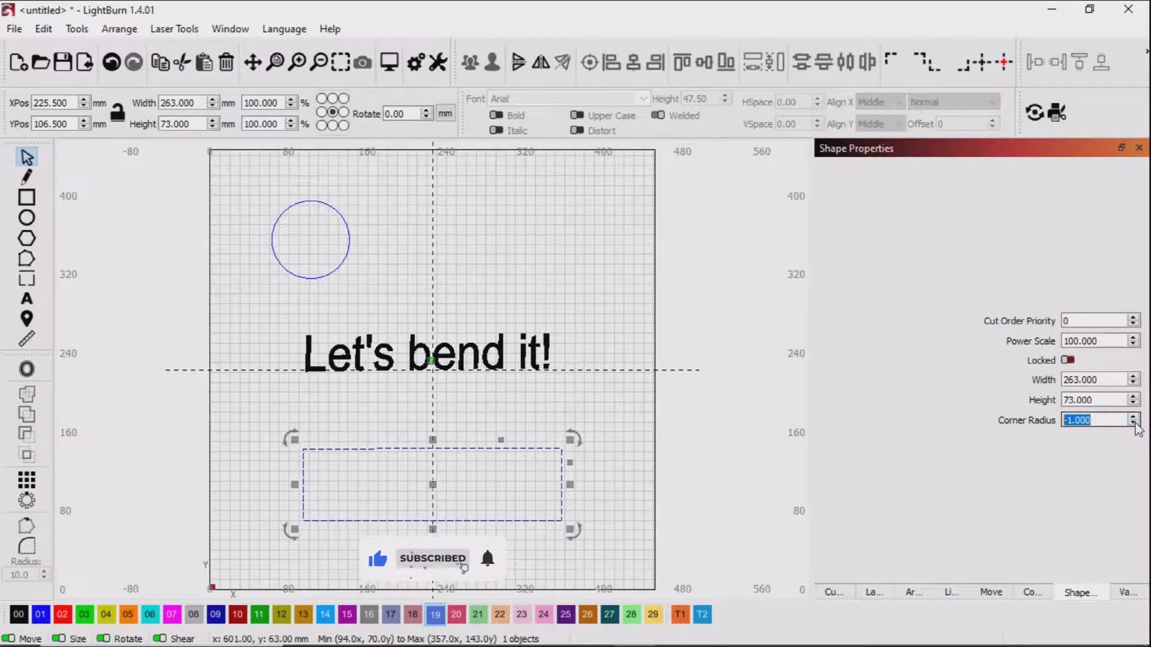
scroll(1135, 423, down, 13)
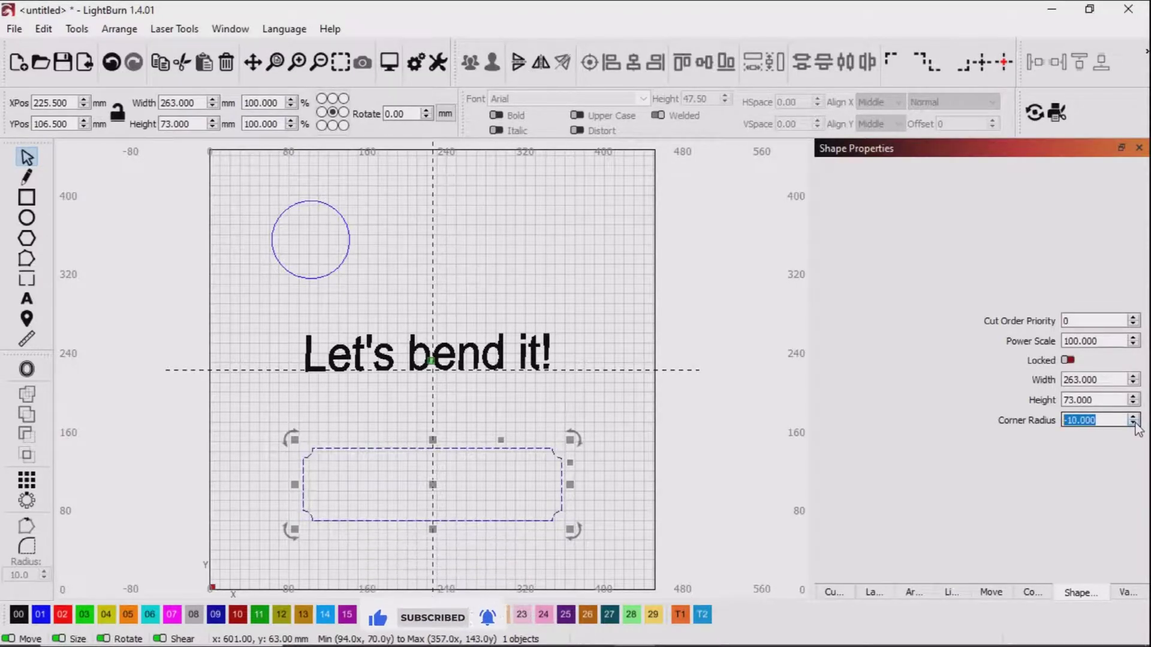
scroll(1134, 423, down, 13)
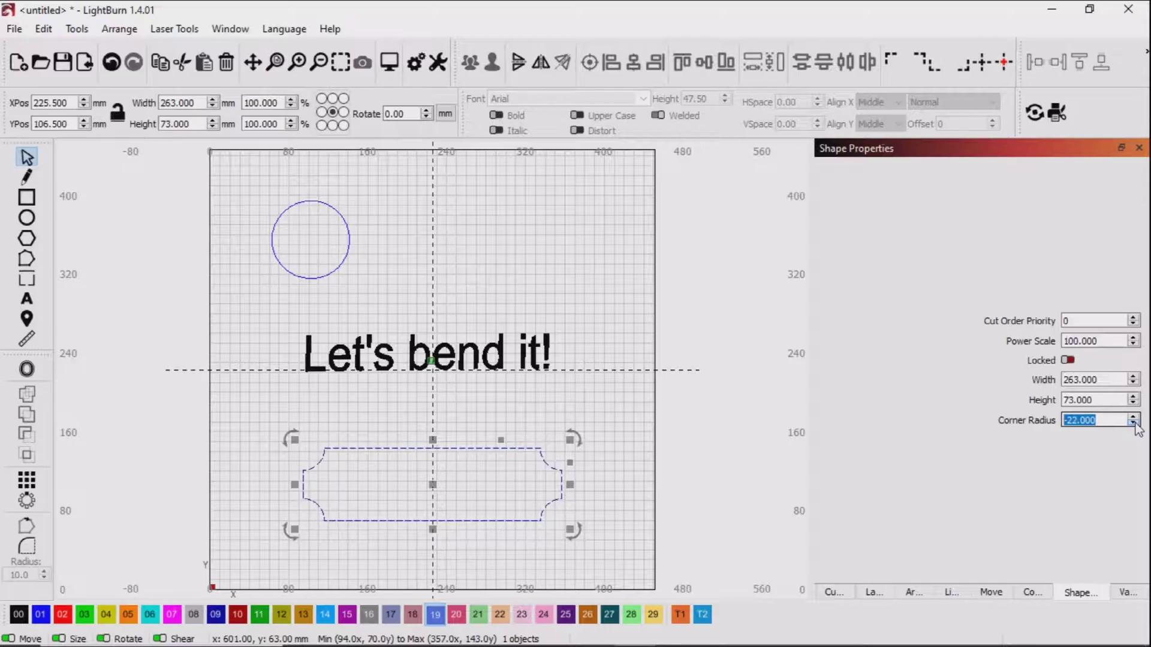
scroll(1135, 424, down, 1)
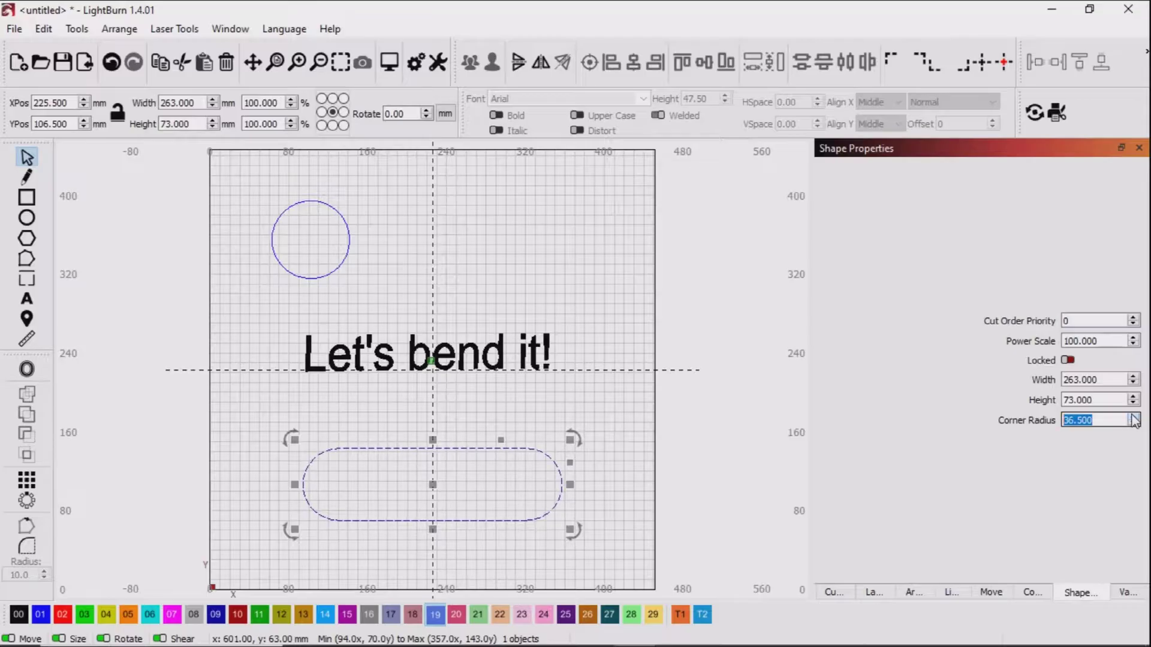
click(1134, 384)
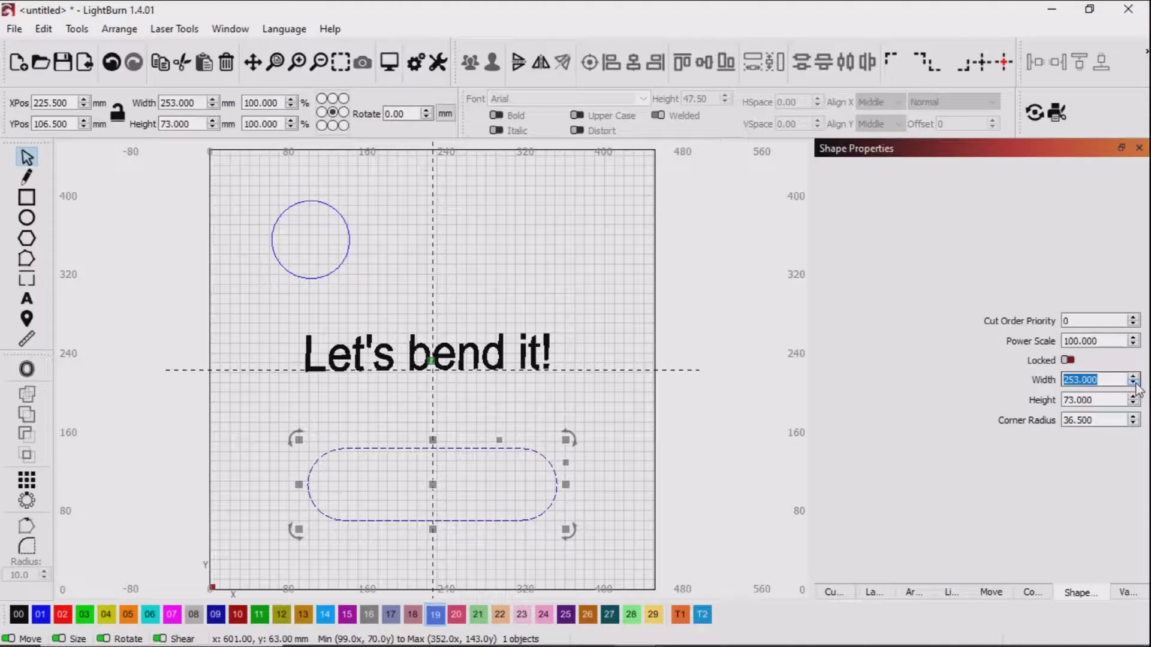
drag(1134, 384, 1135, 387)
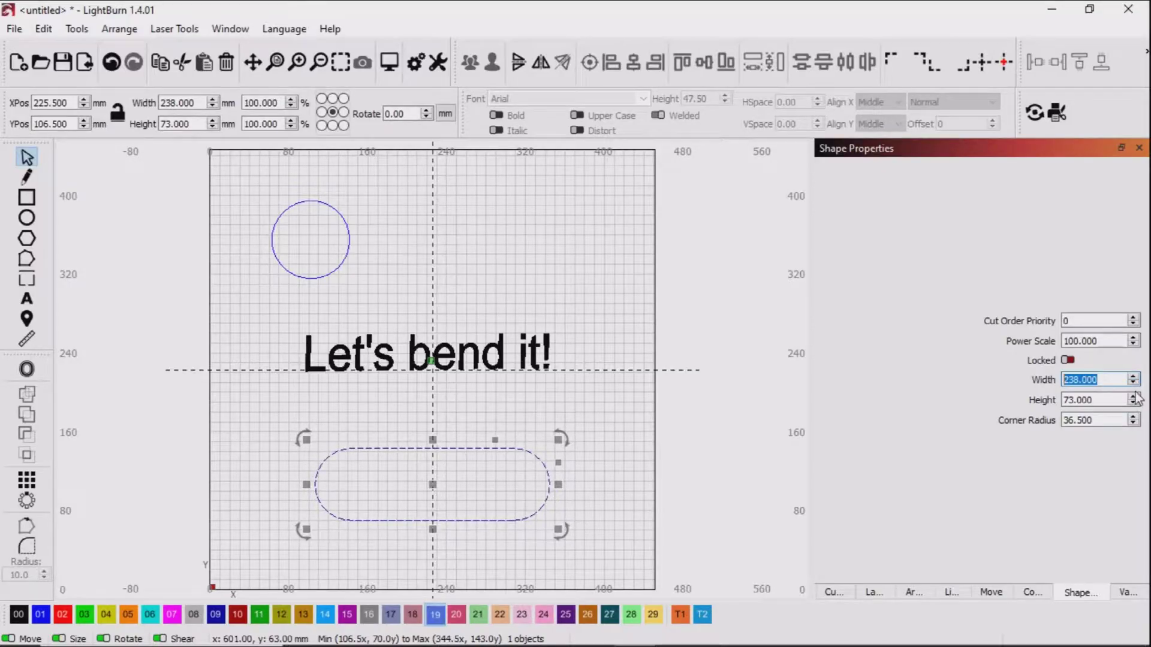
drag(1135, 396, 1134, 396)
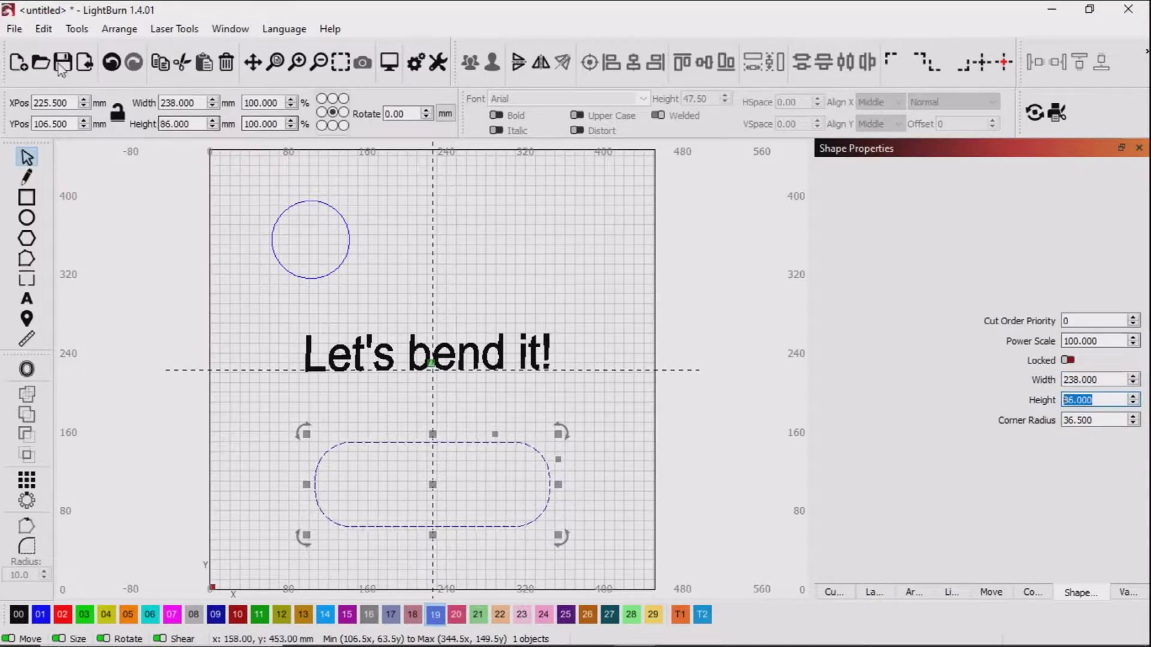
click(76, 29)
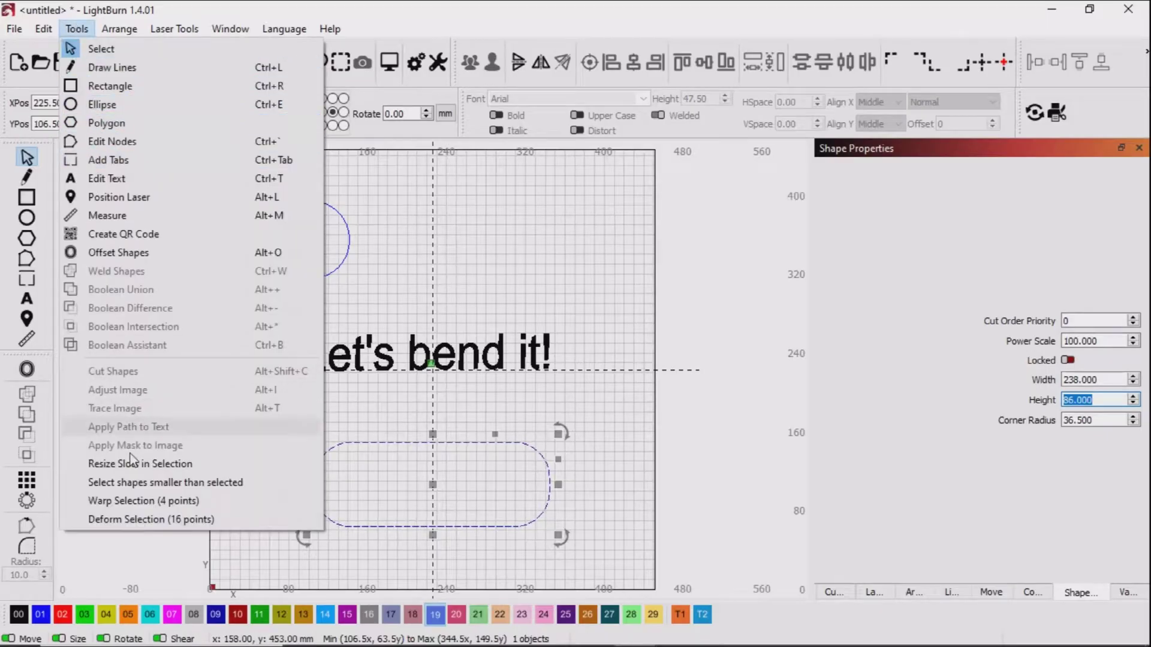
Step: Bend the rectangle's sides inward with a 16-point deform, then undo back to a 238 × 85 mm pill
click(144, 519)
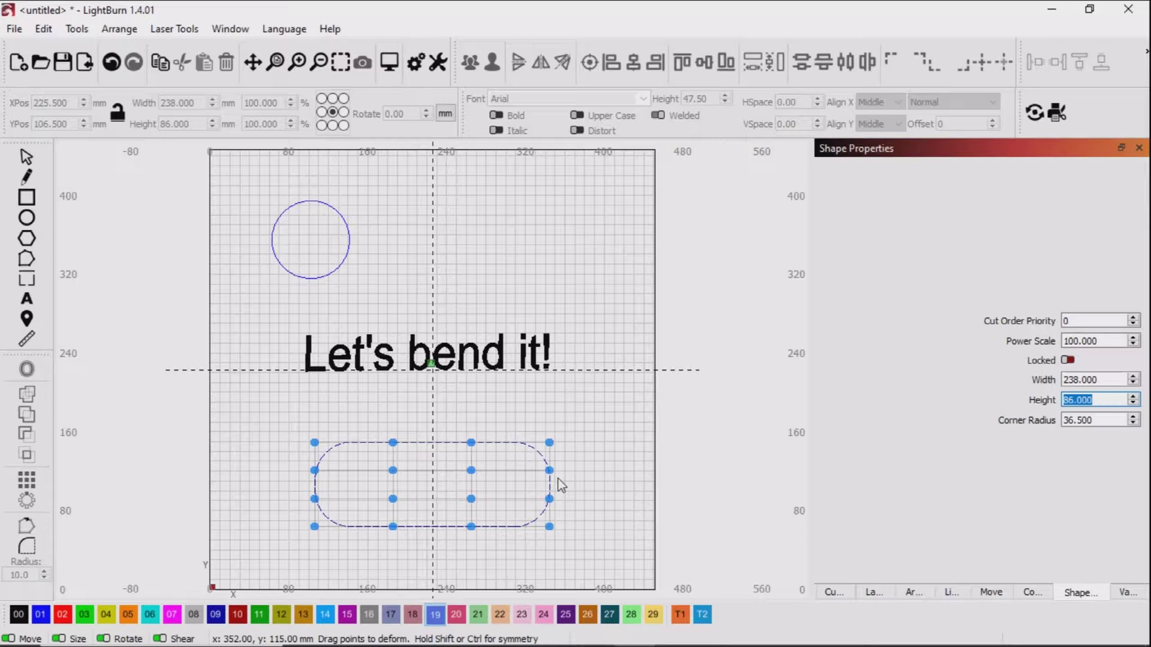
drag(549, 470, 433, 474)
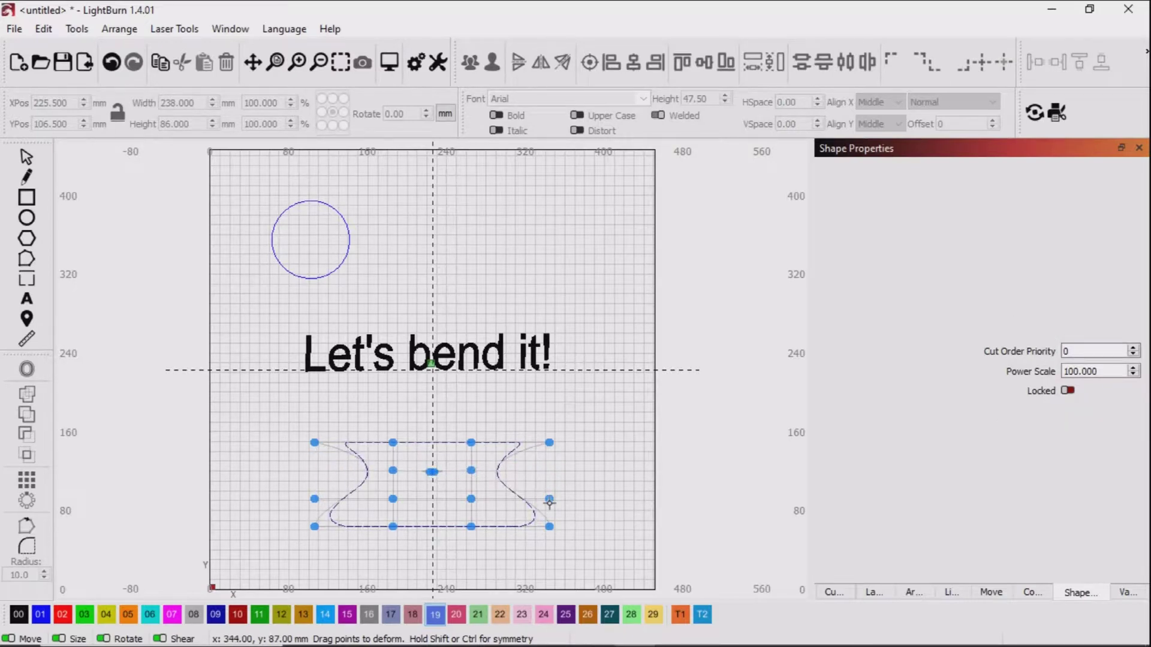
drag(535, 499, 466, 501)
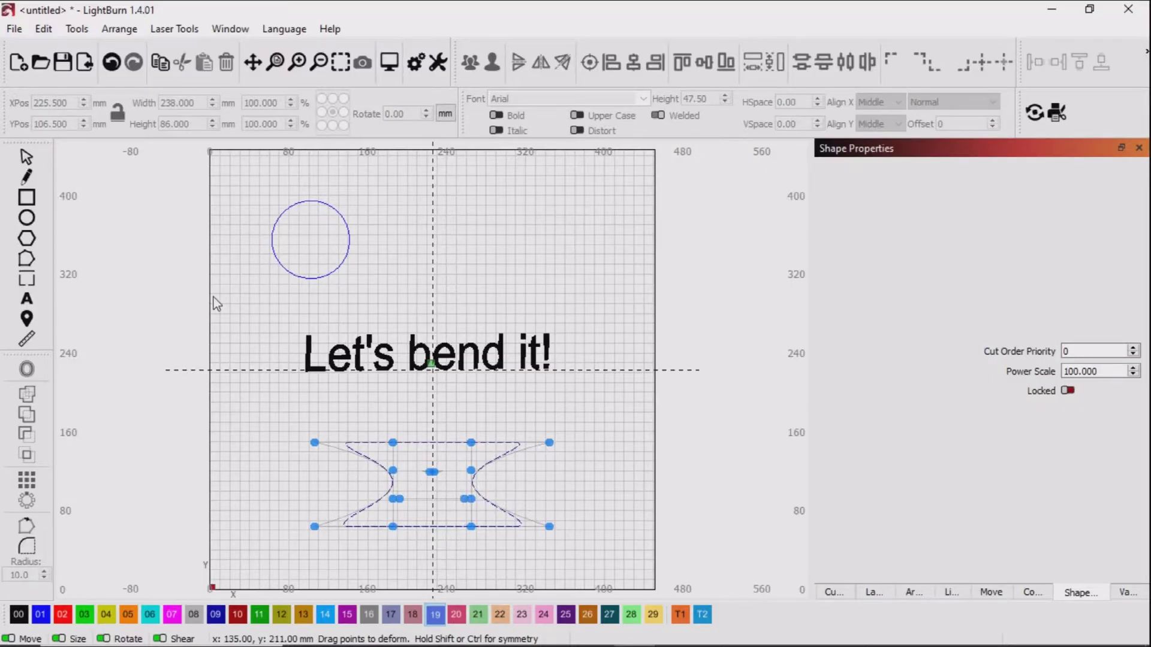
click(28, 158)
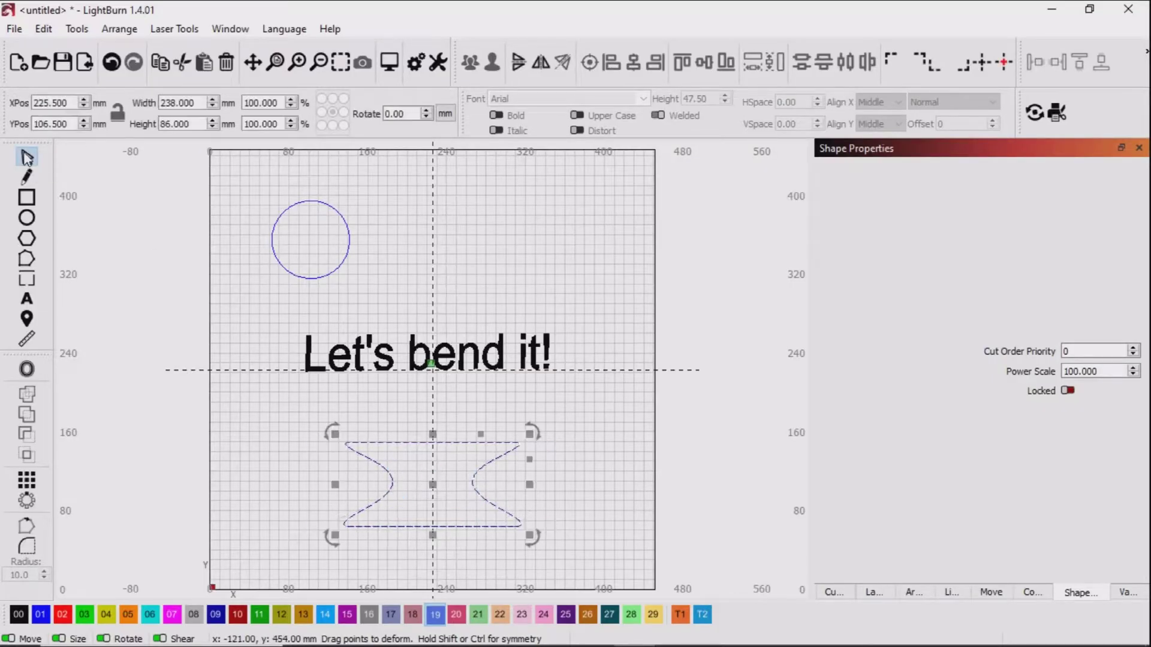
click(116, 67)
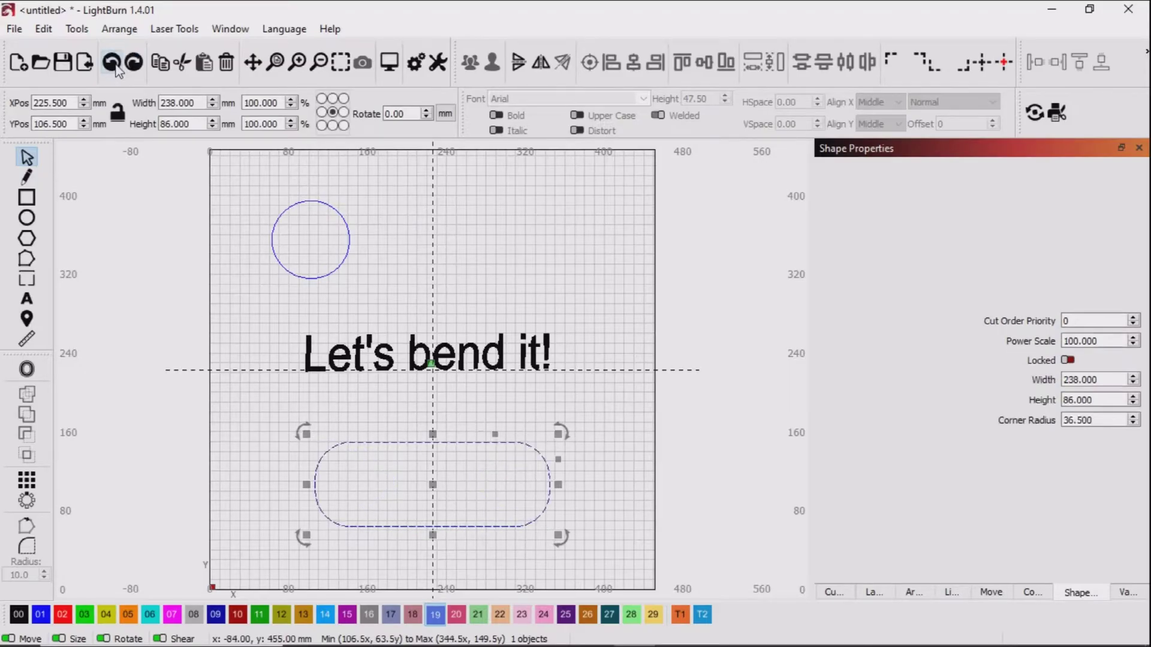
click(116, 67)
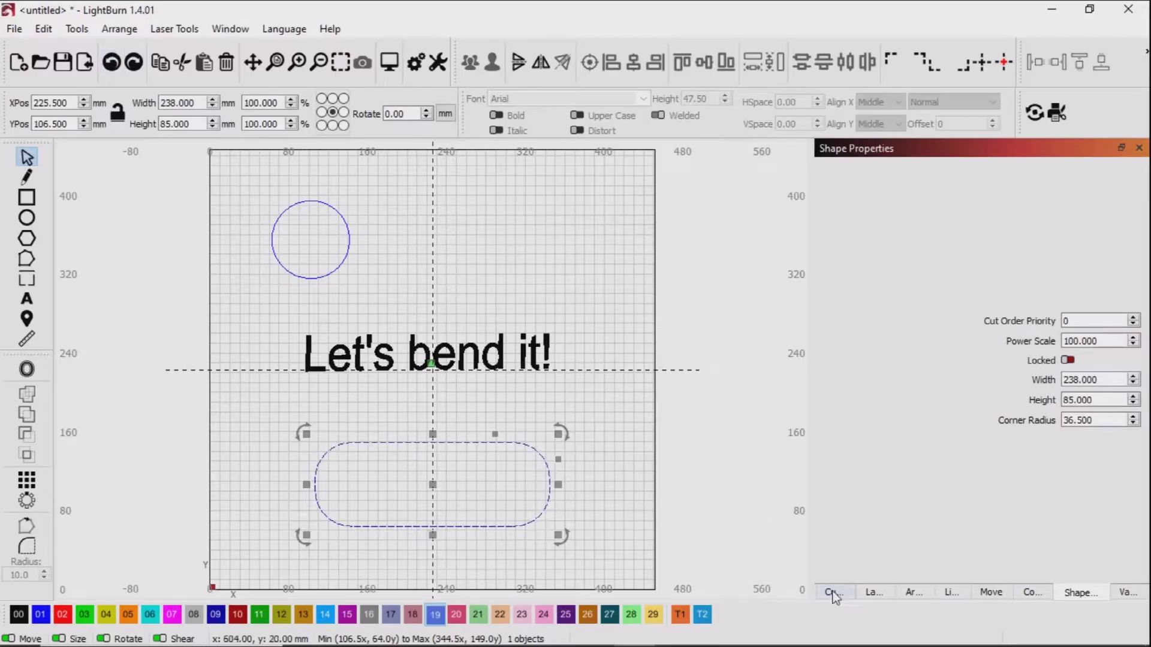
Step: Show layer C19, select its hexagon and bring up the hexagon's shape properties
click(833, 593)
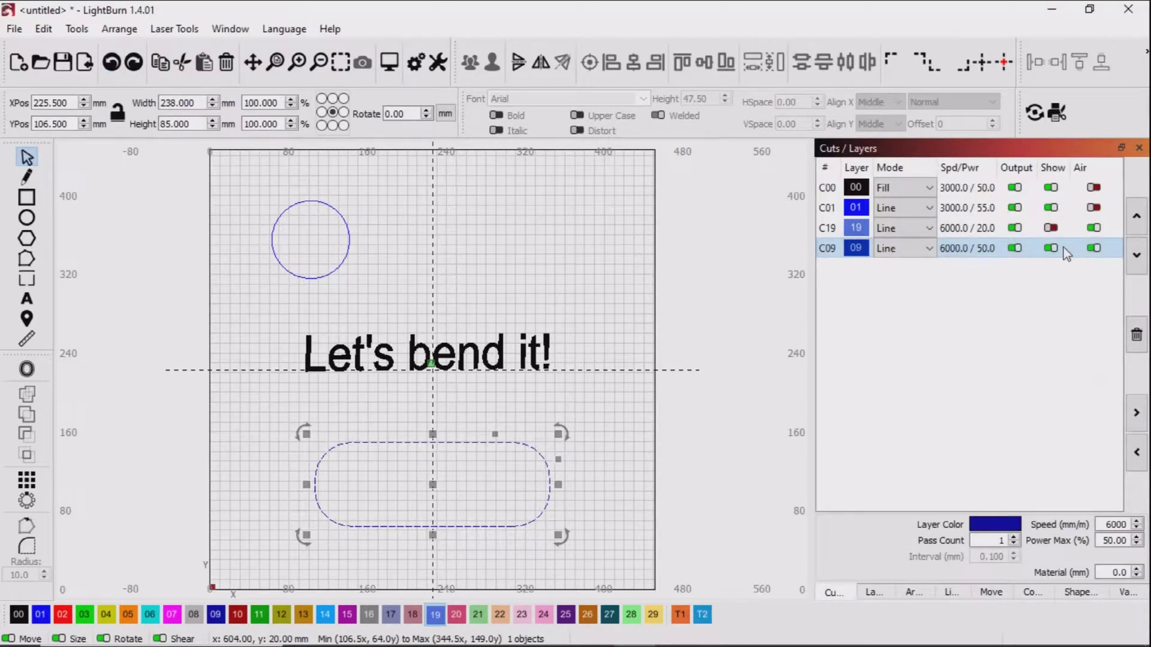
click(1050, 228)
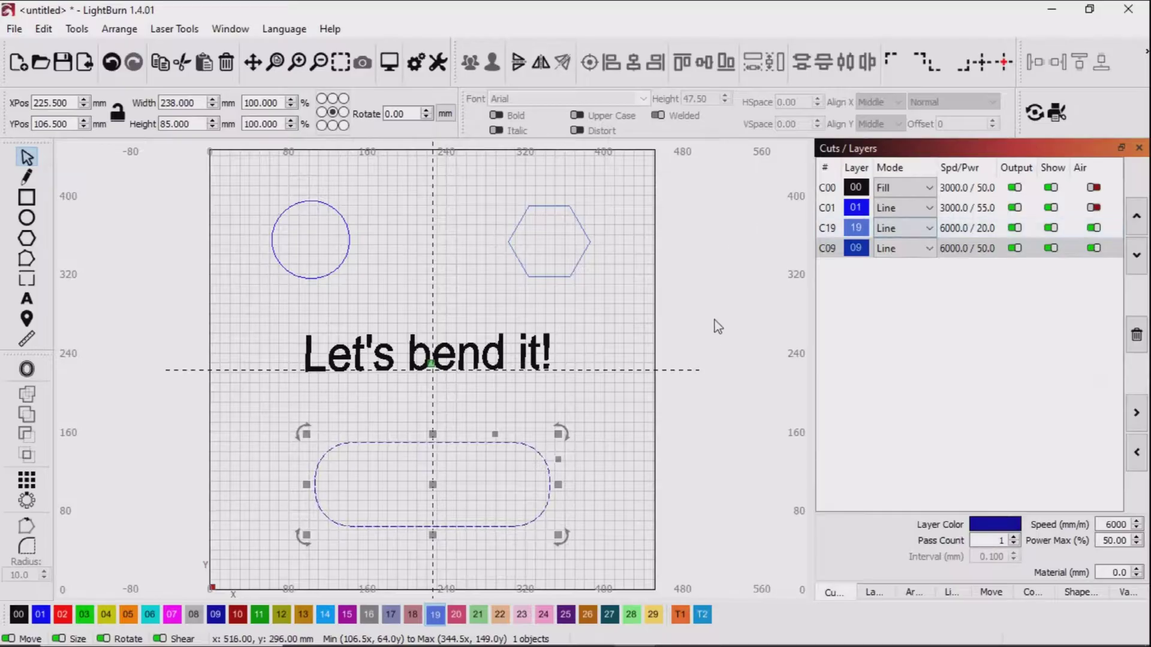
click(699, 341)
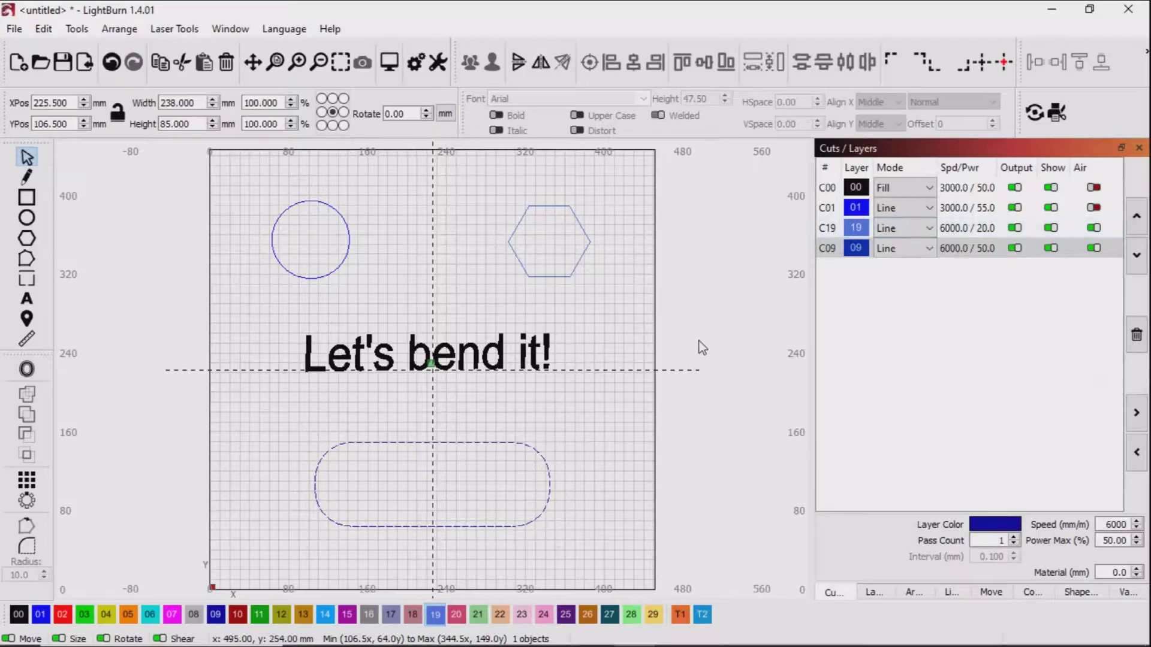
click(580, 268)
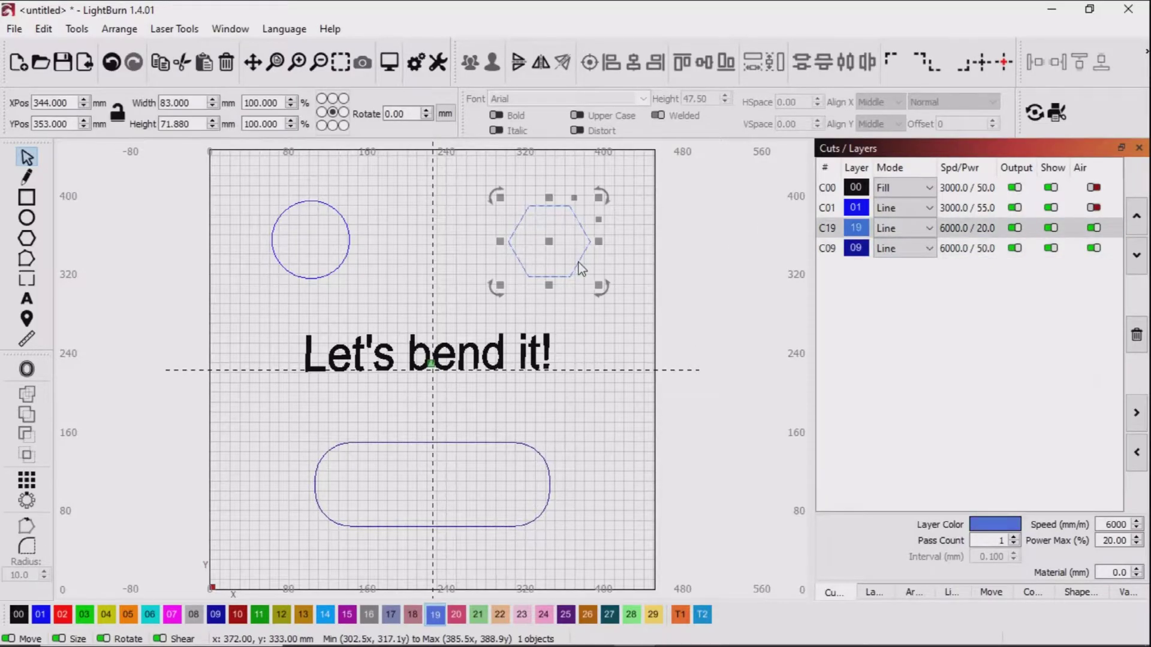
click(1071, 593)
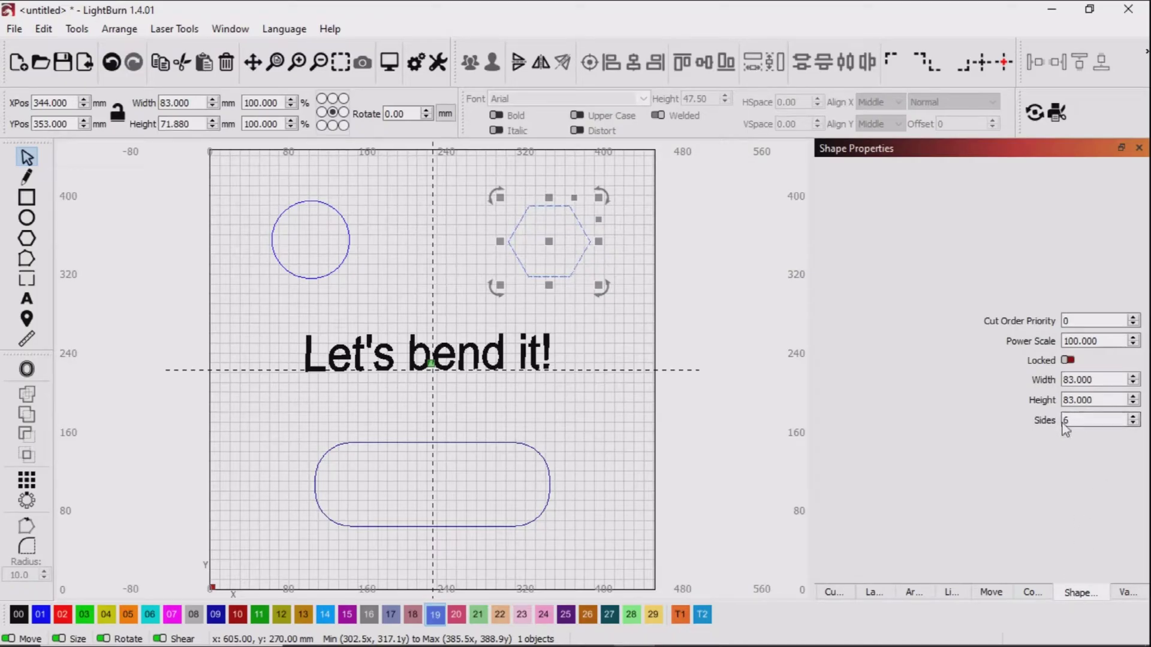
Step: Step the polygon's sides up to 13, then down to 3 to make a triangle
click(1133, 416)
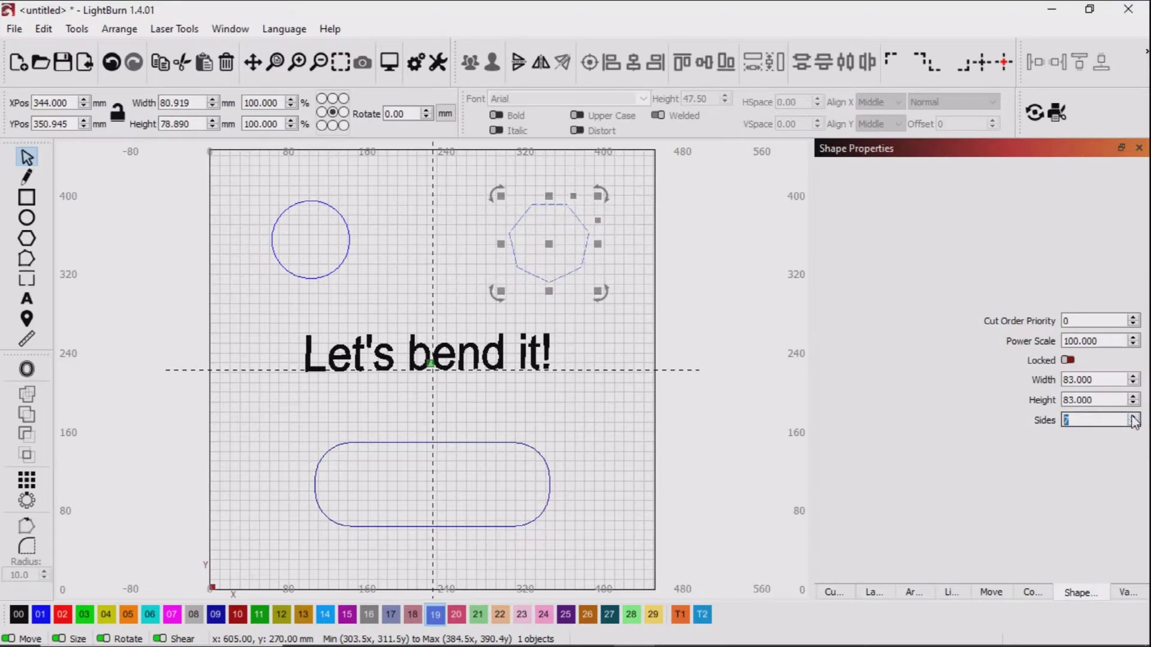
click(1133, 417)
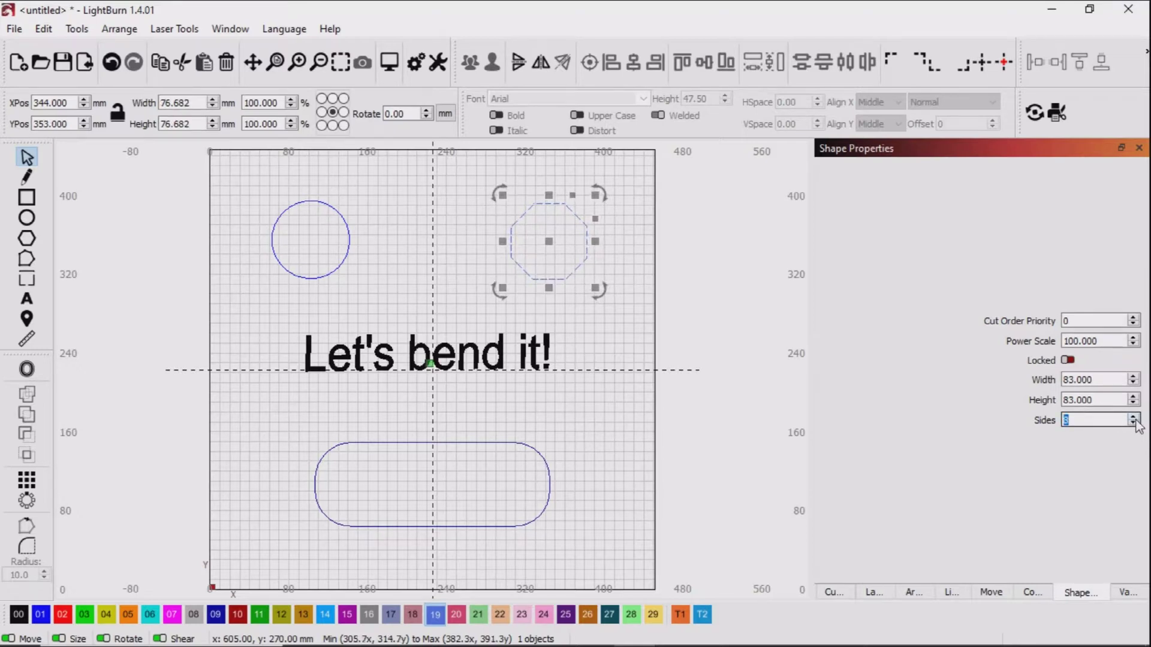
click(1133, 418)
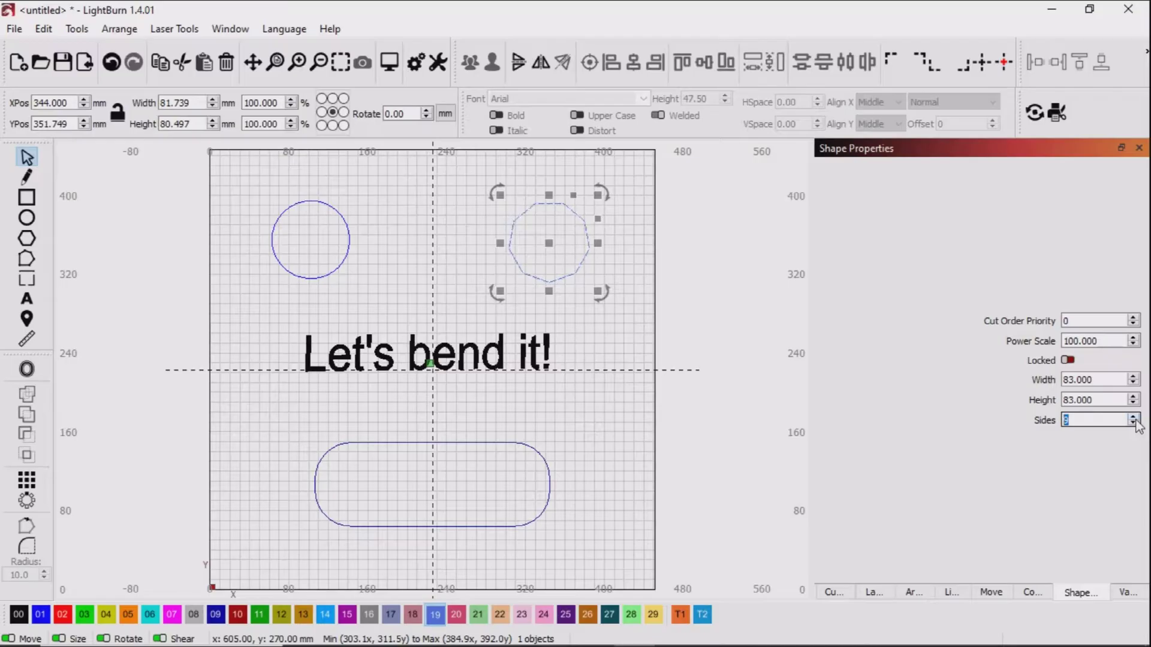
click(1133, 417)
click(1133, 417)
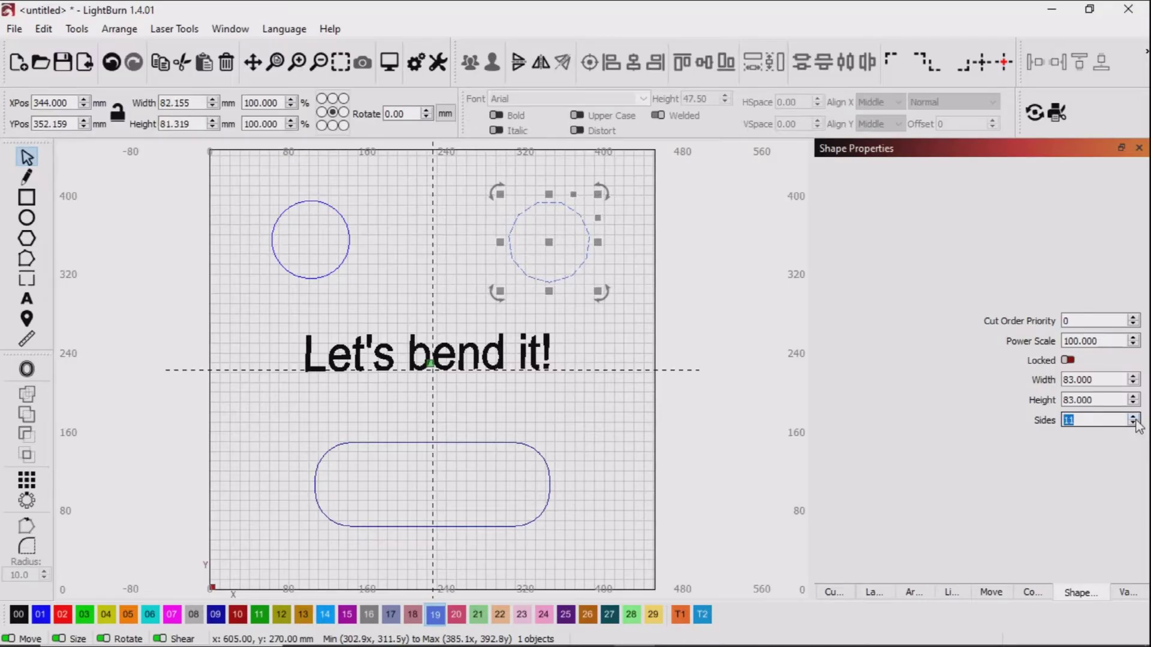
click(1133, 417)
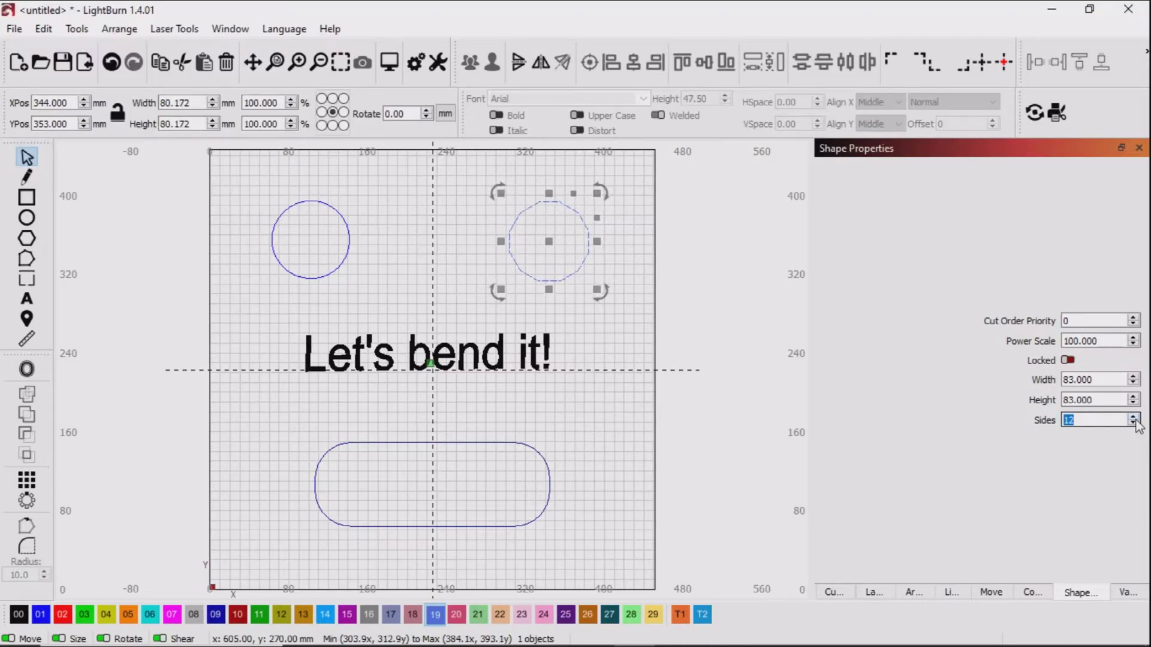
click(1133, 417)
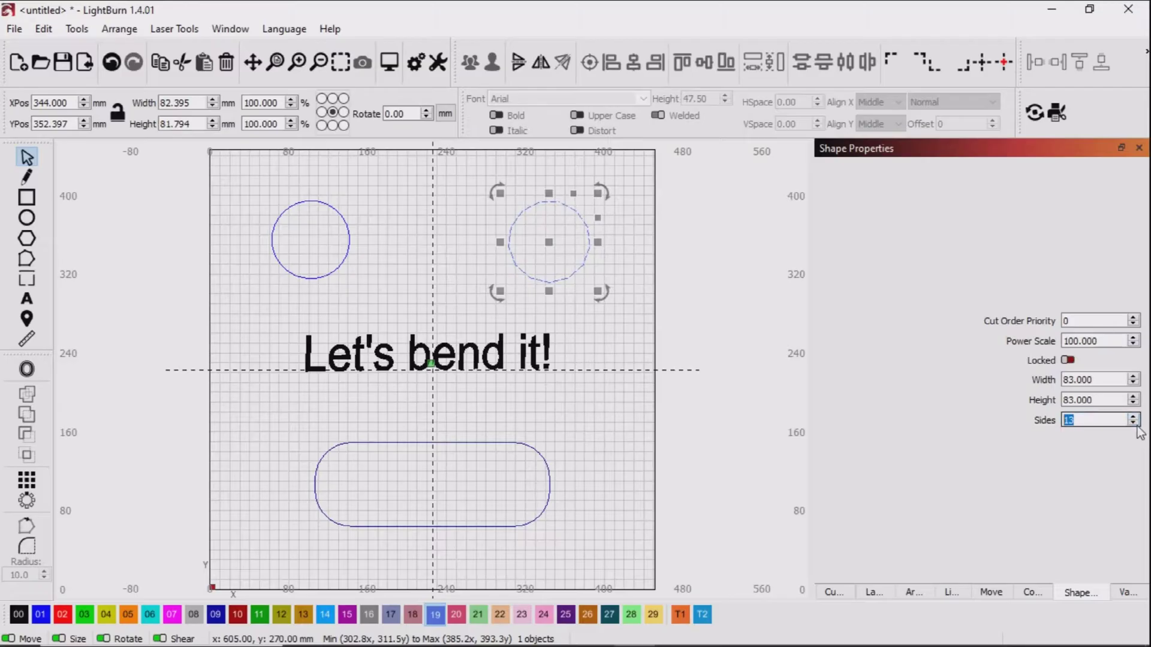
click(1134, 424)
click(1135, 424)
click(1136, 427)
click(1136, 427)
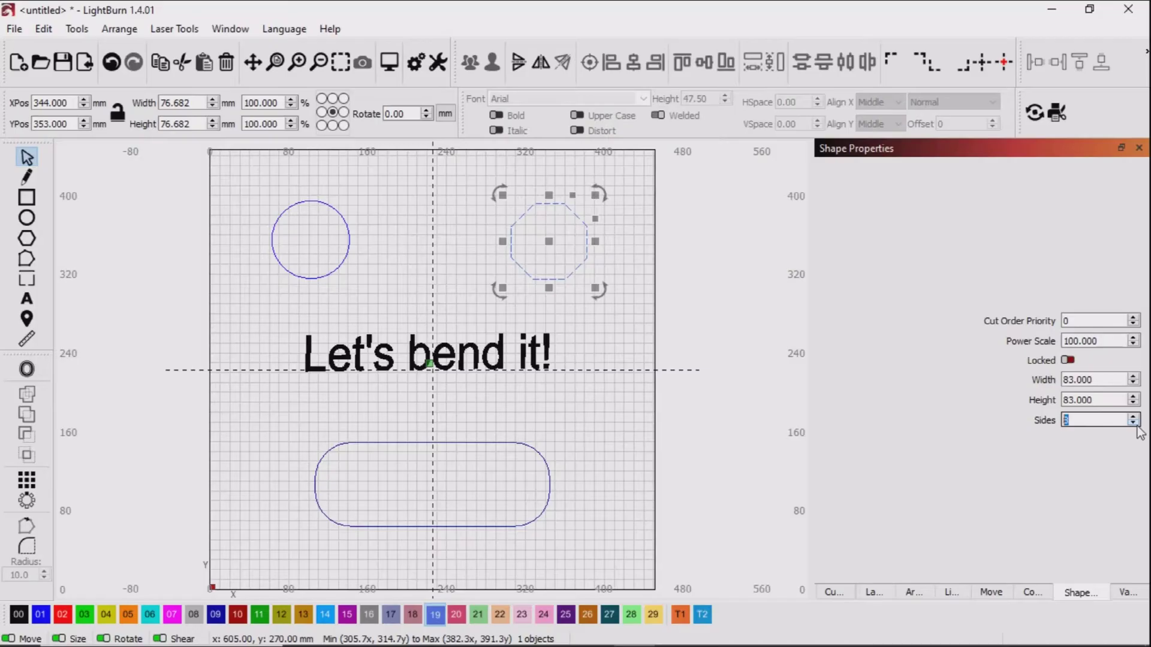
click(1136, 426)
click(1135, 425)
click(1134, 425)
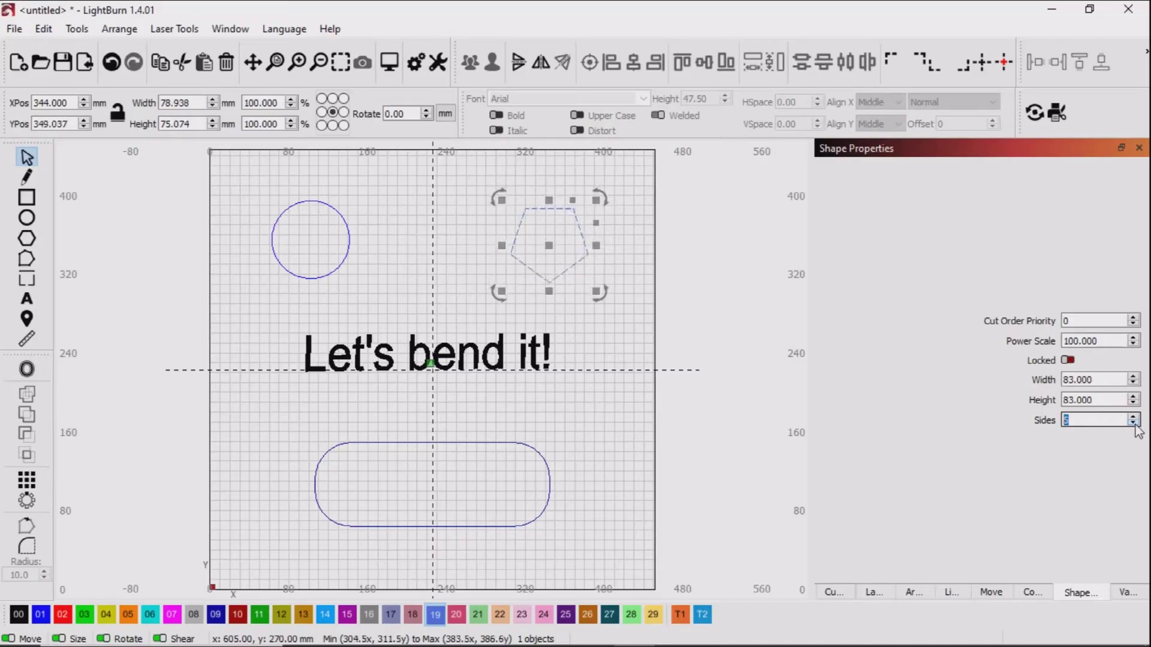
click(1134, 425)
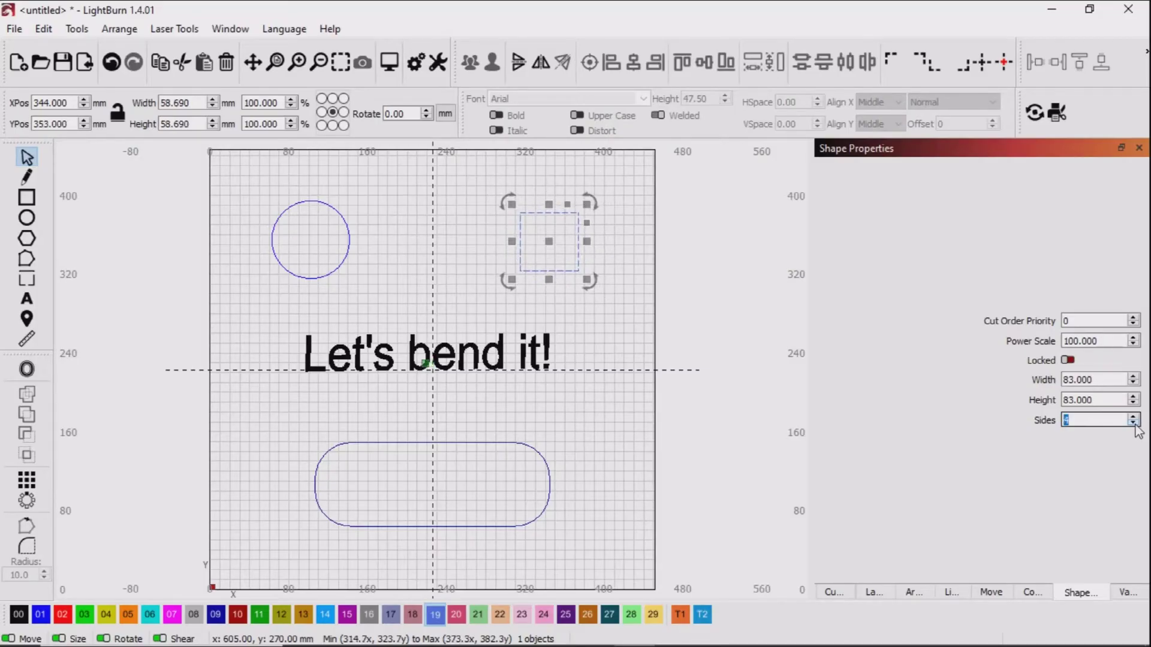
click(1135, 425)
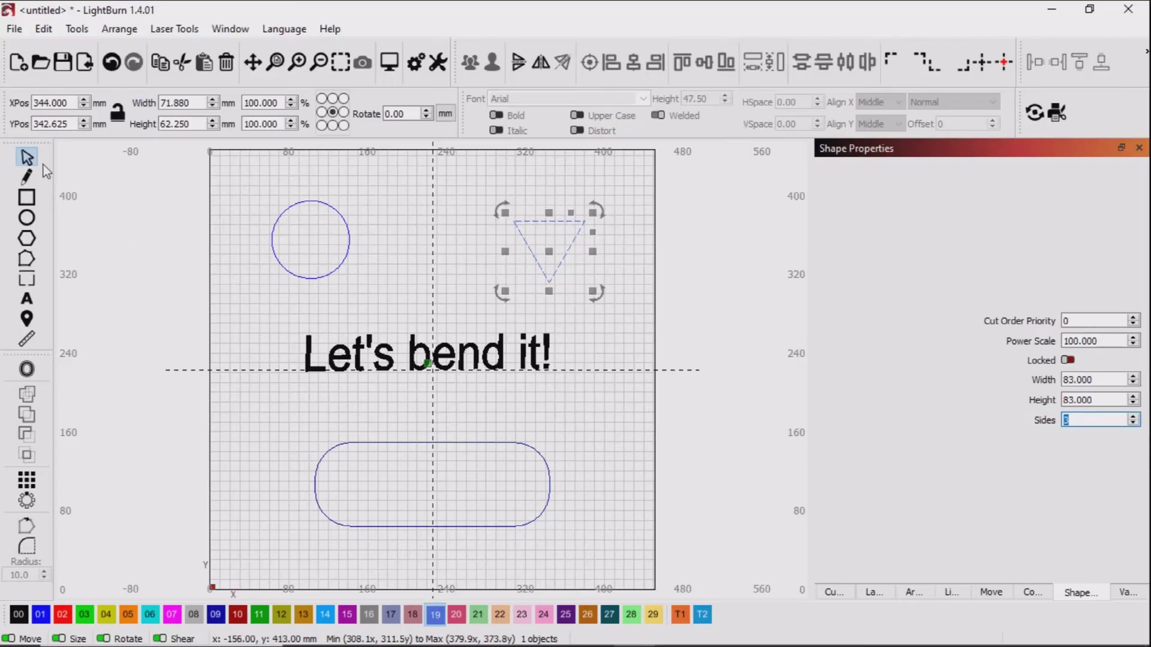
click(99, 226)
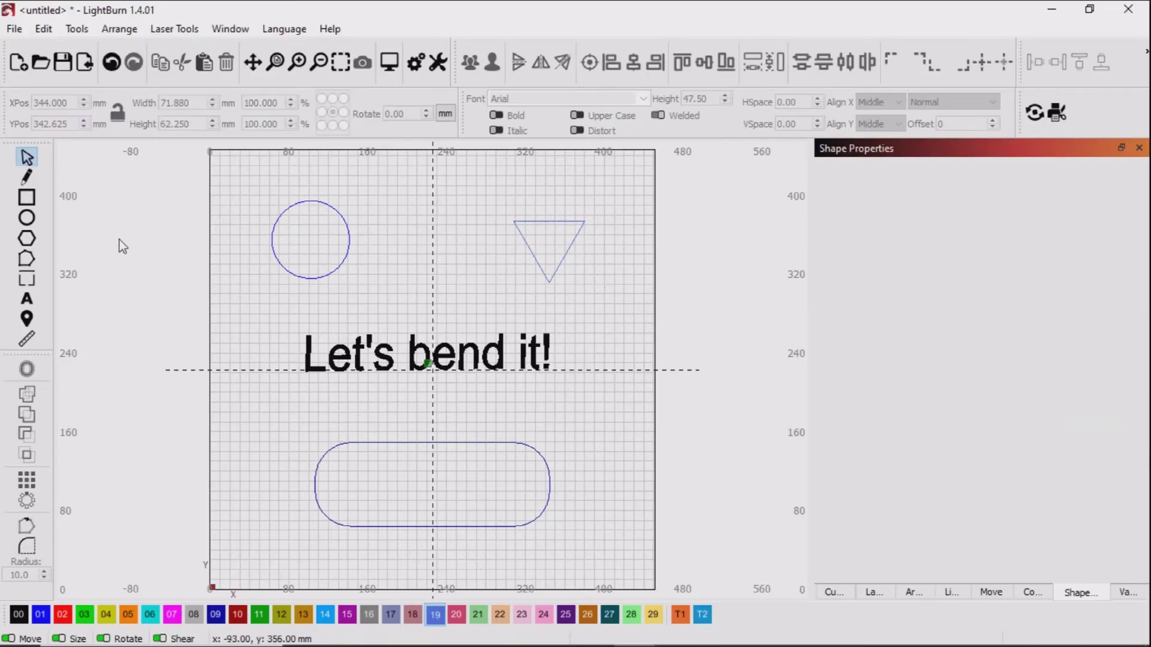